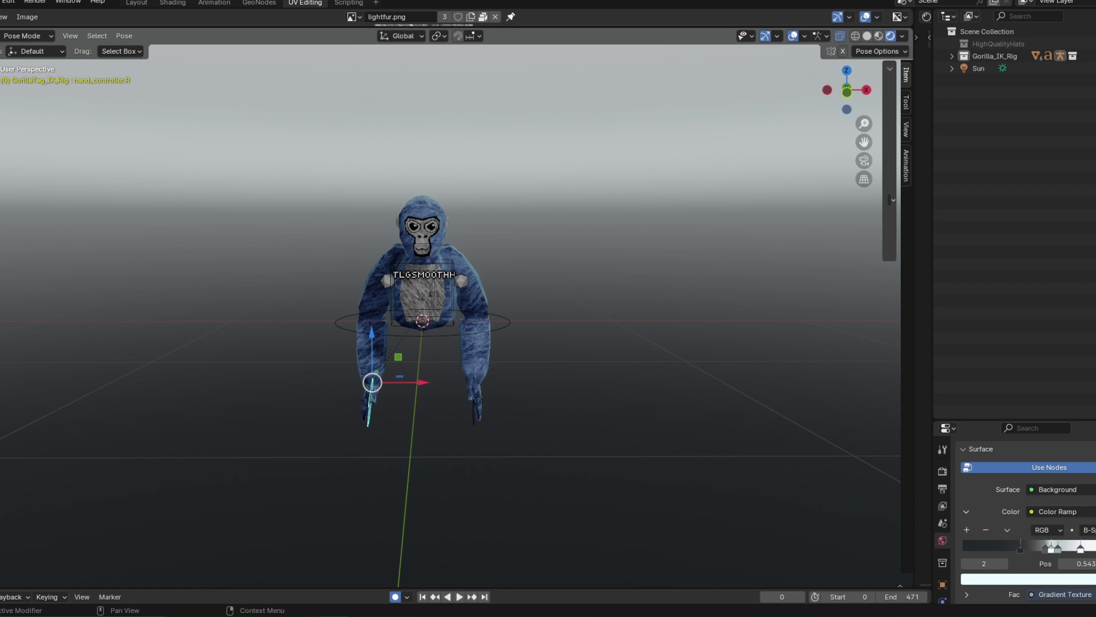
Play back the existing gorilla arm animation.
left_click(459, 596)
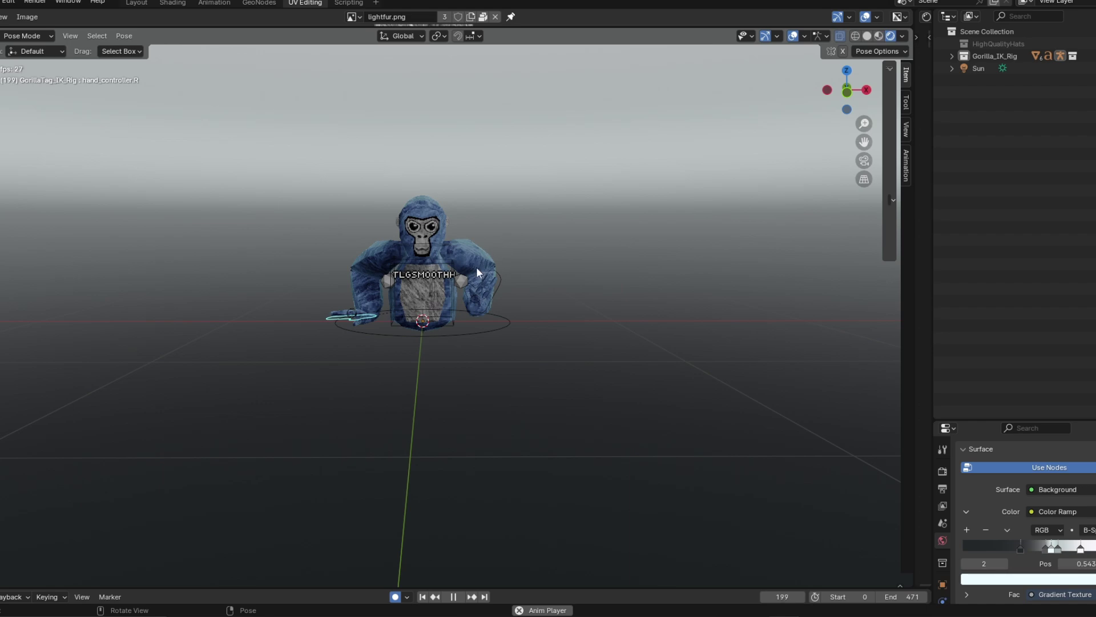
Switch to the browser and download GorillaTag_IK_Rig.blend from the GorillaTagNachoRig v1.2 release on GitHub.
key("alt+Tab")
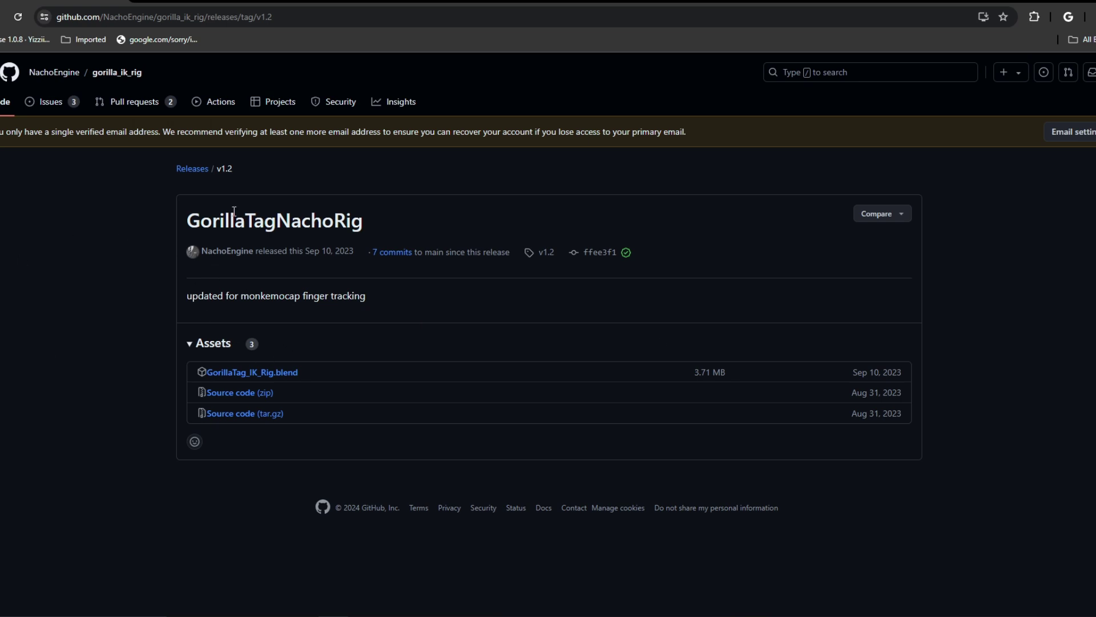
left_click(217, 372)
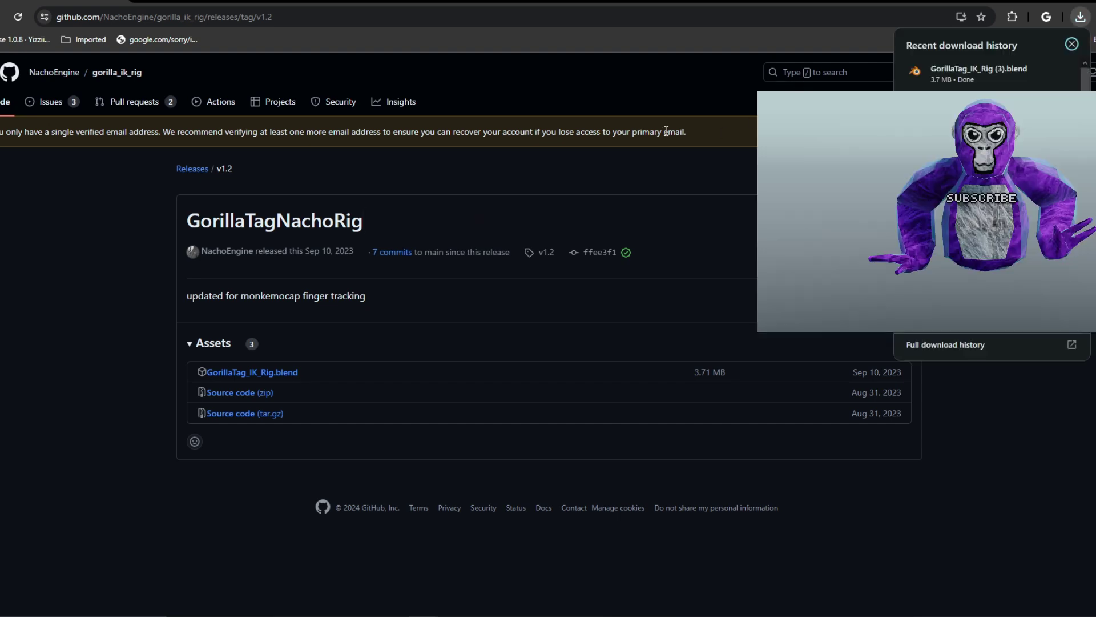
mouse_move(971, 67)
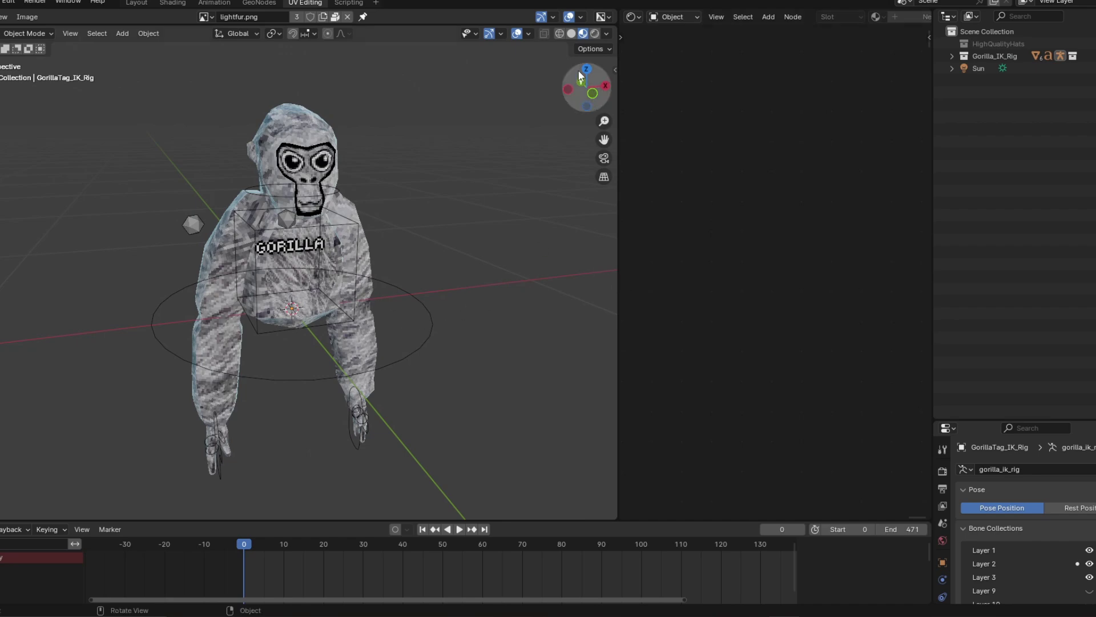
Display the 3D viewport in rendered shading with the gorilla seen from the front.
mouse_move(586, 88)
left_mouse_down()
mouse_move(597, 90)
mouse_move(586, 89)
left_mouse_up()
left_click(594, 33)
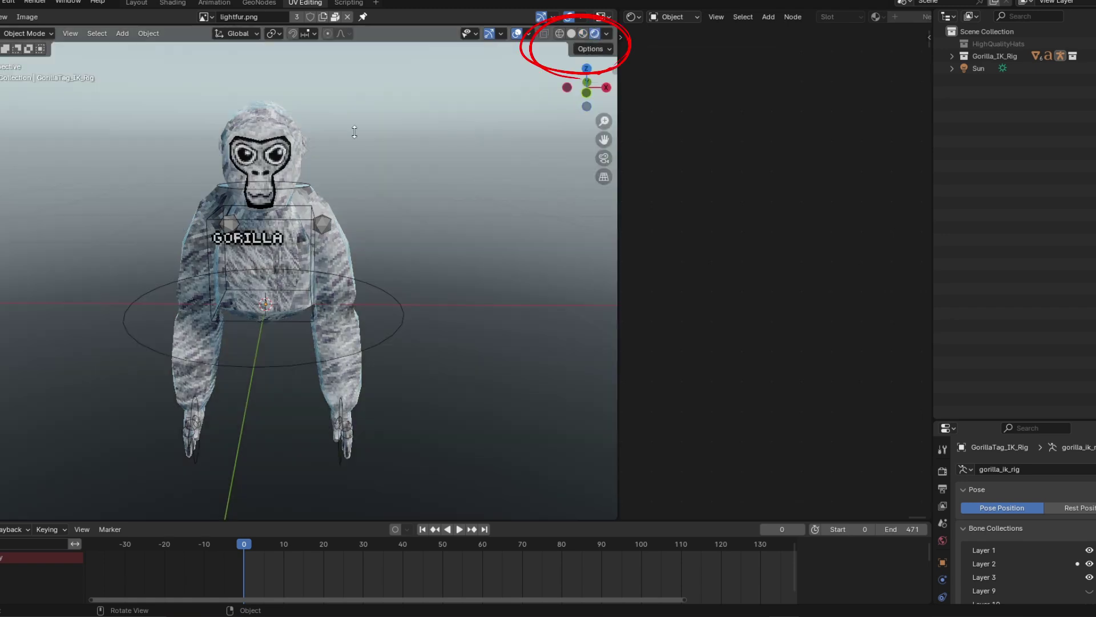
left_click_drag(600, 88, 600, 89)
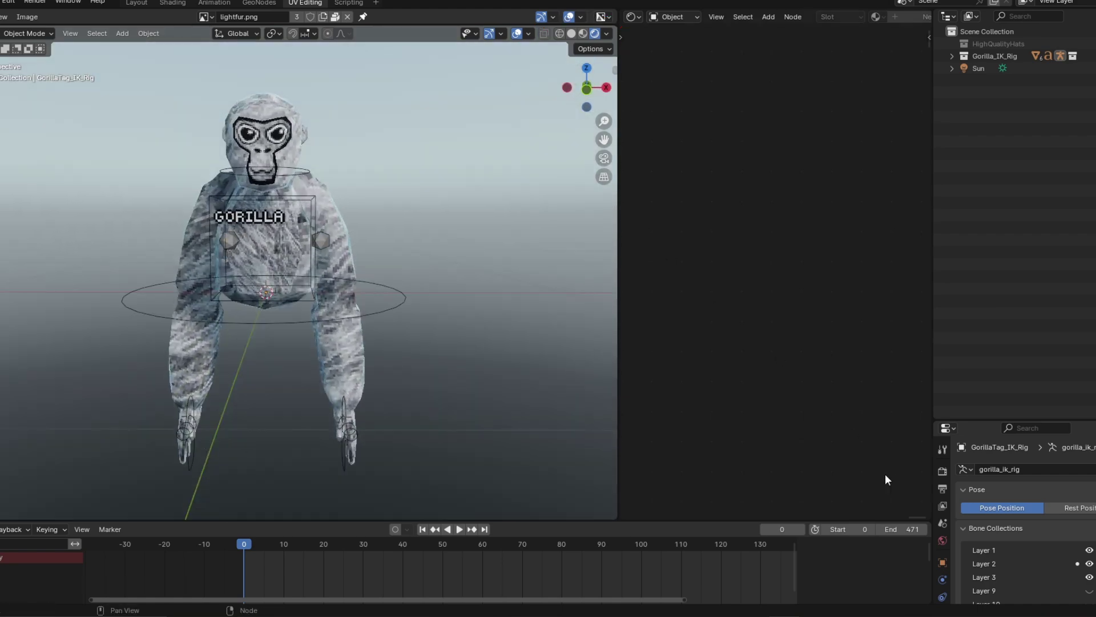
Show the world settings and expand the Color Ramp that drives the background color.
left_click(945, 539)
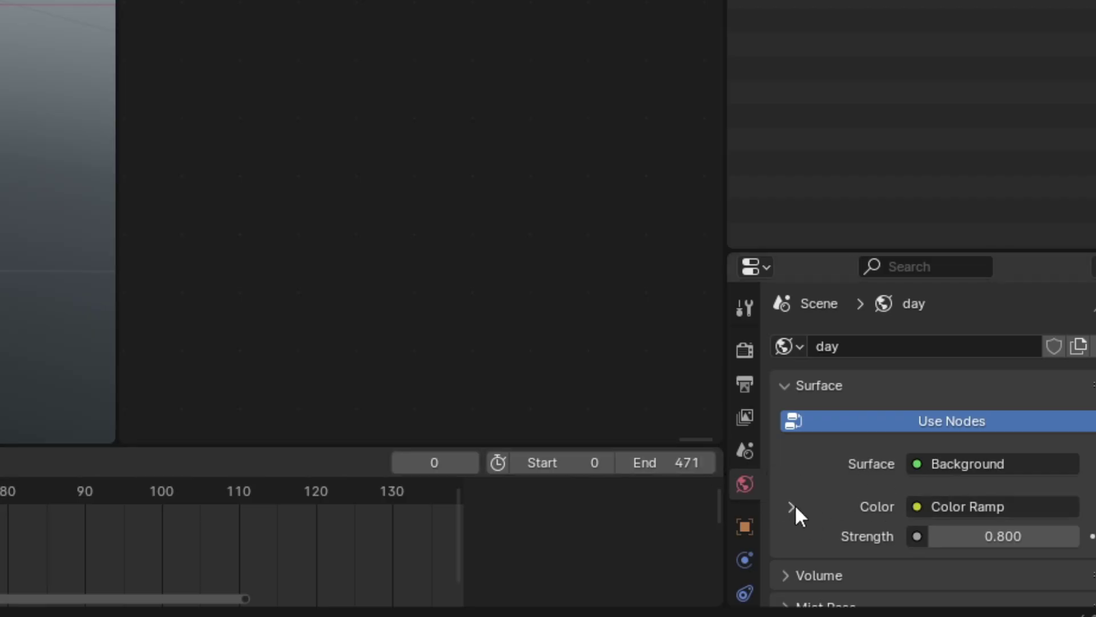
left_click(790, 507)
scroll(845, 536, "down", 2)
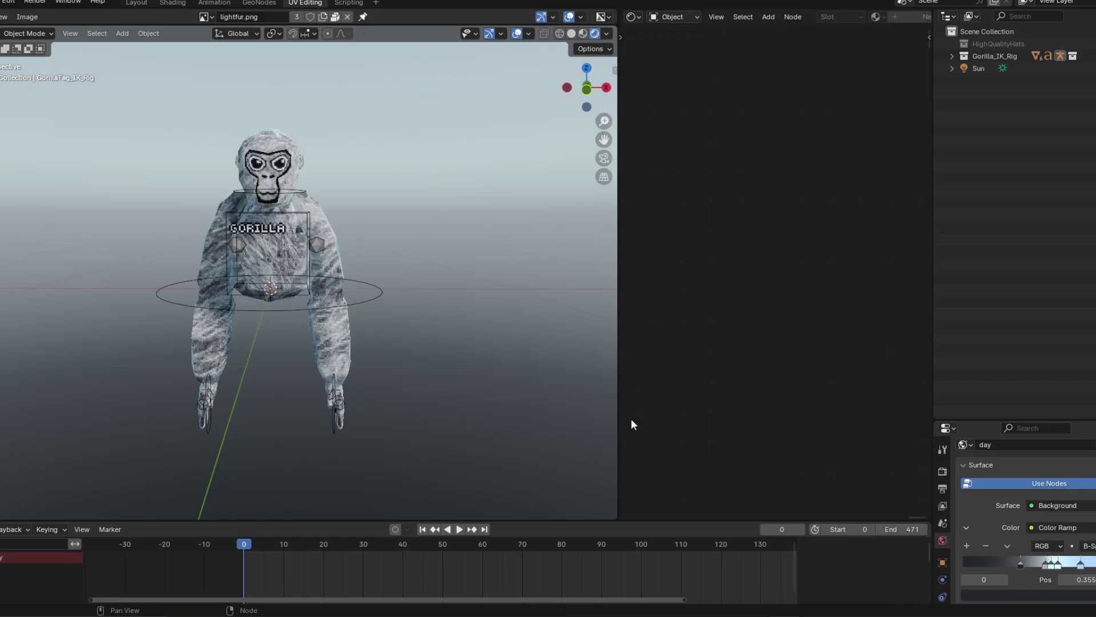
right_click(533, 534)
right_click(559, 512)
right_click(296, 530)
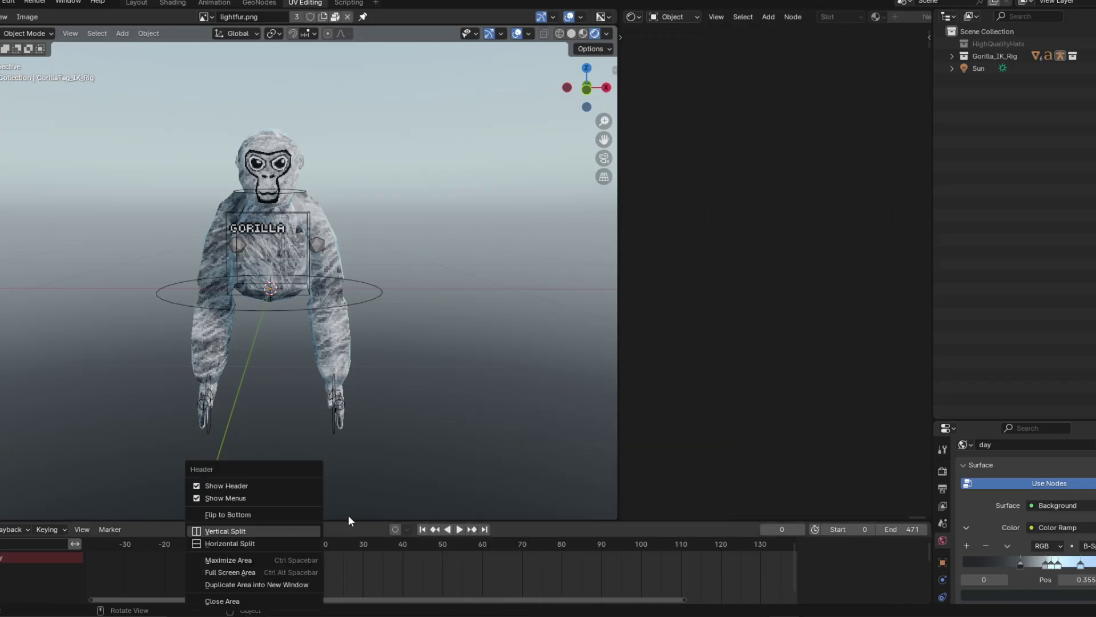
left_click(245, 498)
right_click(267, 530)
left_click(260, 501)
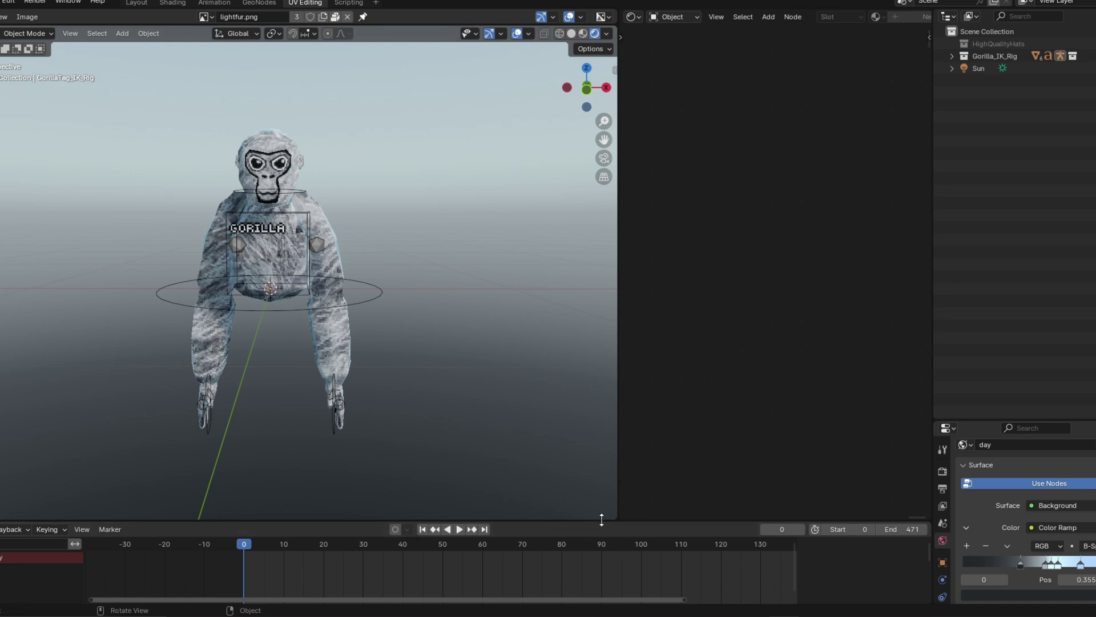
Make the timeline area taller and widen the 3D viewport over the empty node editor.
left_click_drag(592, 517, 623, 432)
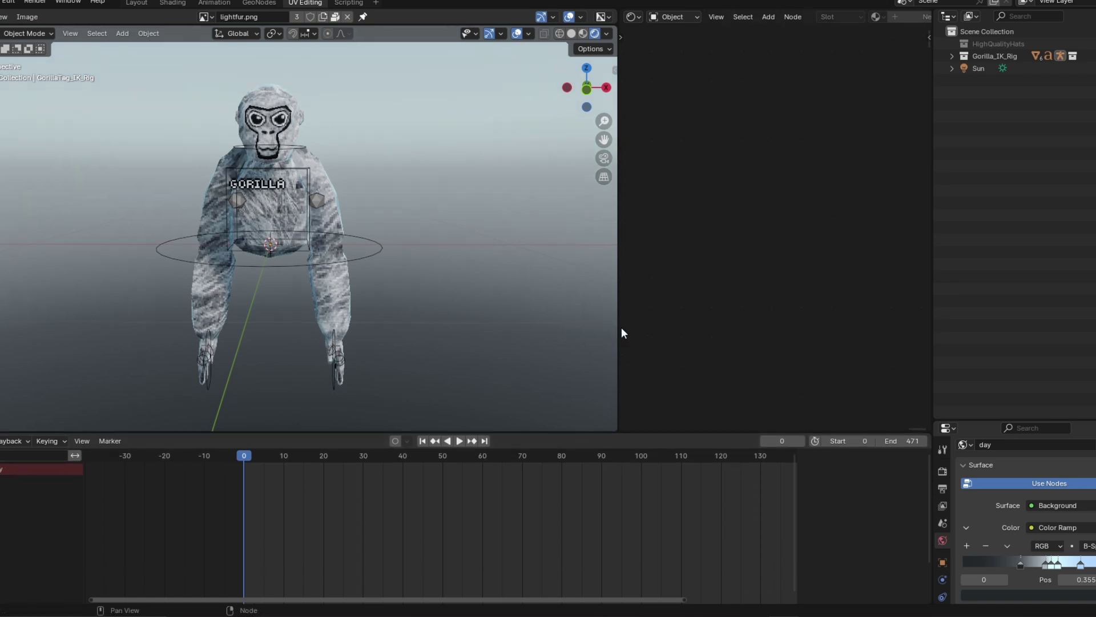
left_click_drag(622, 327, 912, 330)
scroll(392, 190, "down", 3)
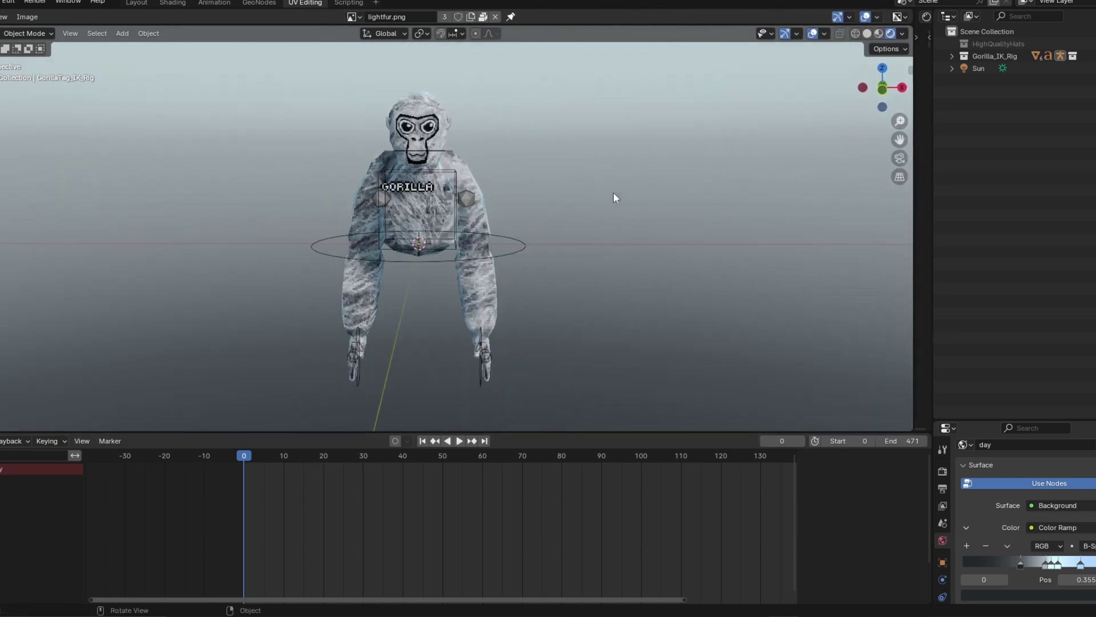
Replace the text of the name tag on the gorilla's chest with SUBSCRIBE and return to Object Mode.
left_click(428, 195)
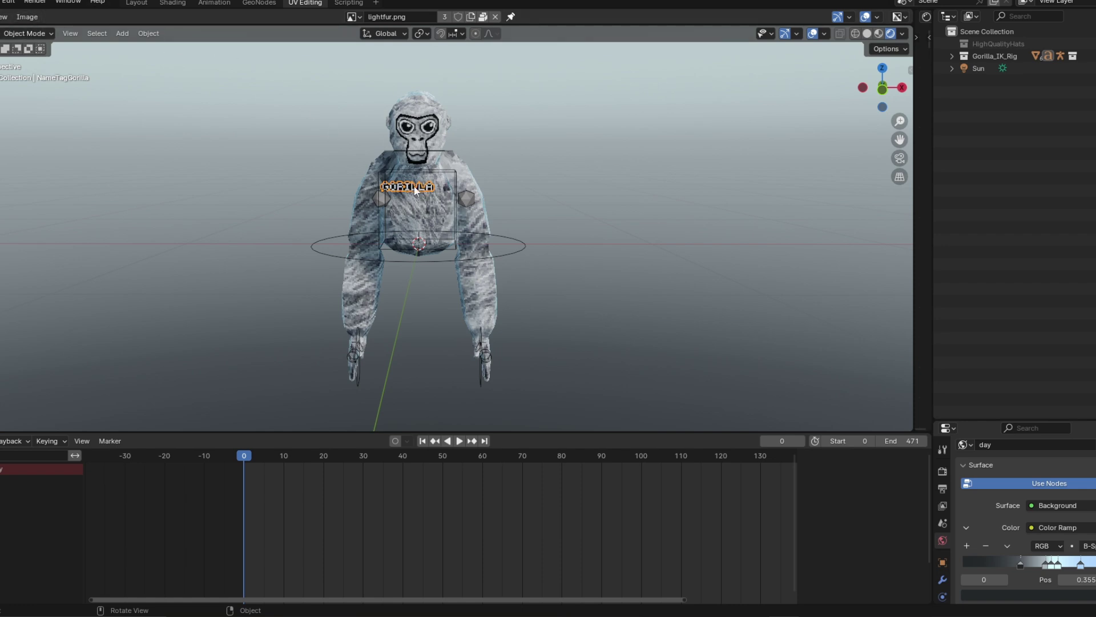
left_click(40, 33)
left_click(34, 61)
key("ctrl+a")
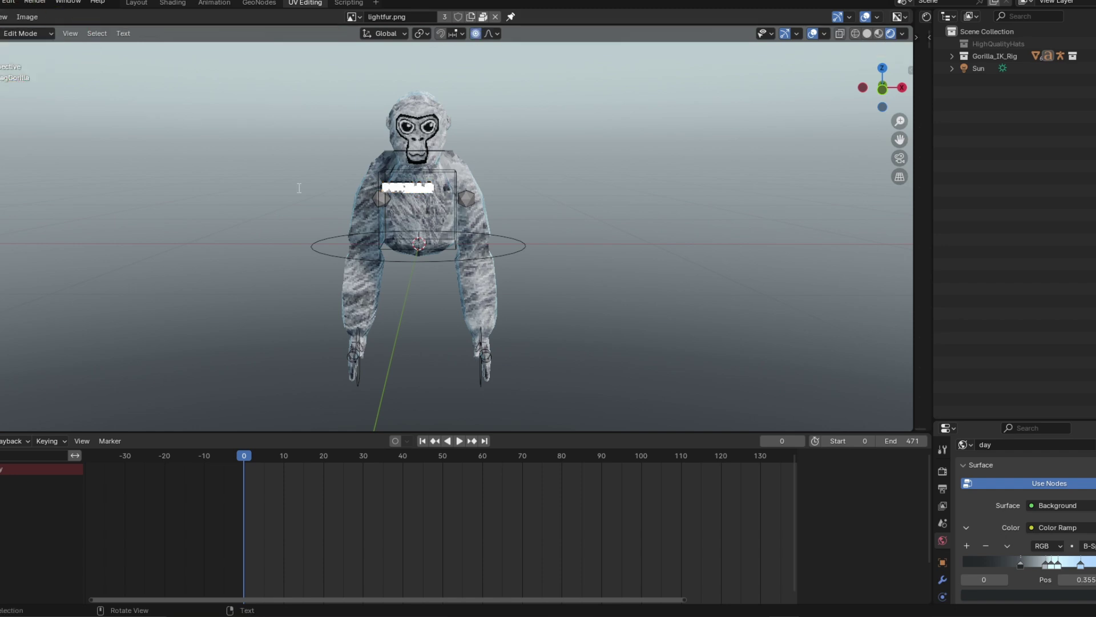
type("SUBSCRIBE")
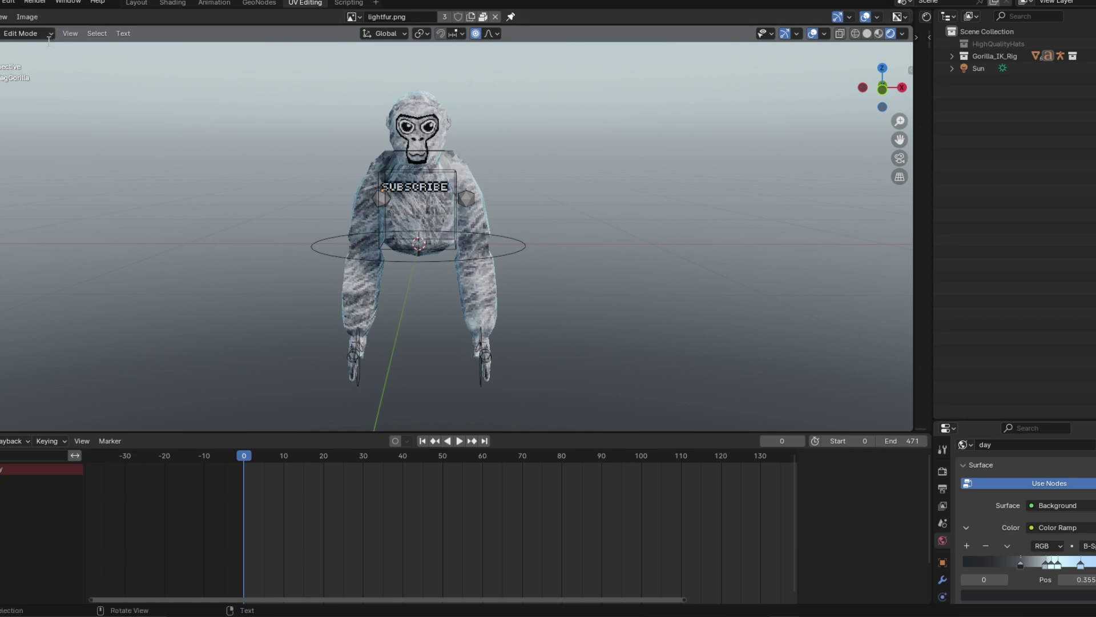
left_click(45, 34)
left_click(46, 48)
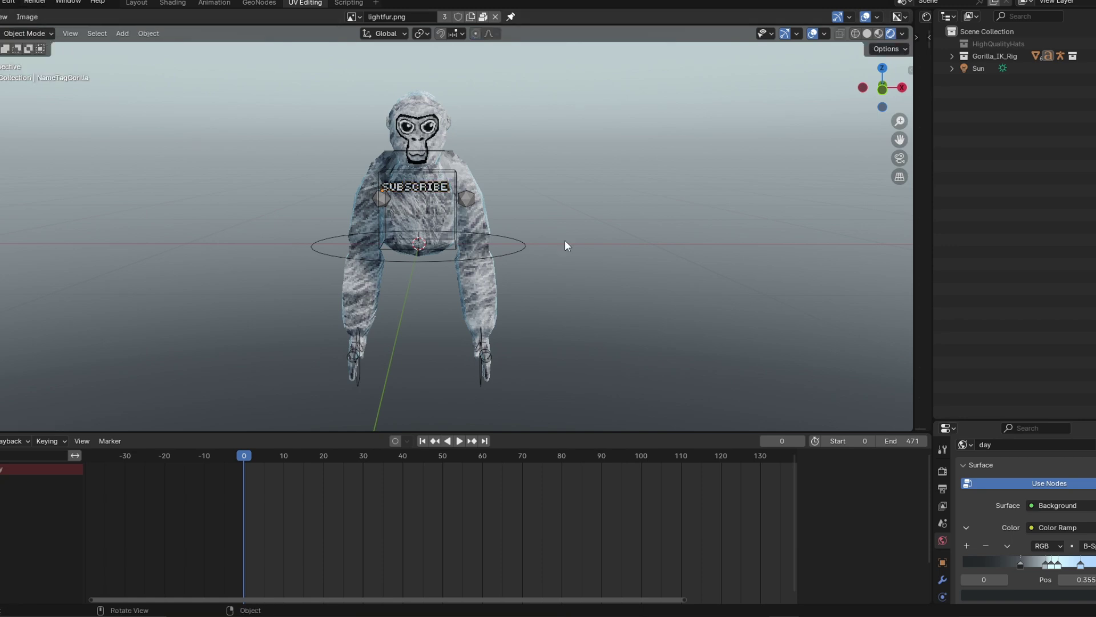
Select the gorilla body mesh and set the PrimaryColor of its eyemovetexturetest material to a saturated purple.
left_click(417, 93)
left_click(416, 243)
left_click(422, 254)
left_click(419, 246)
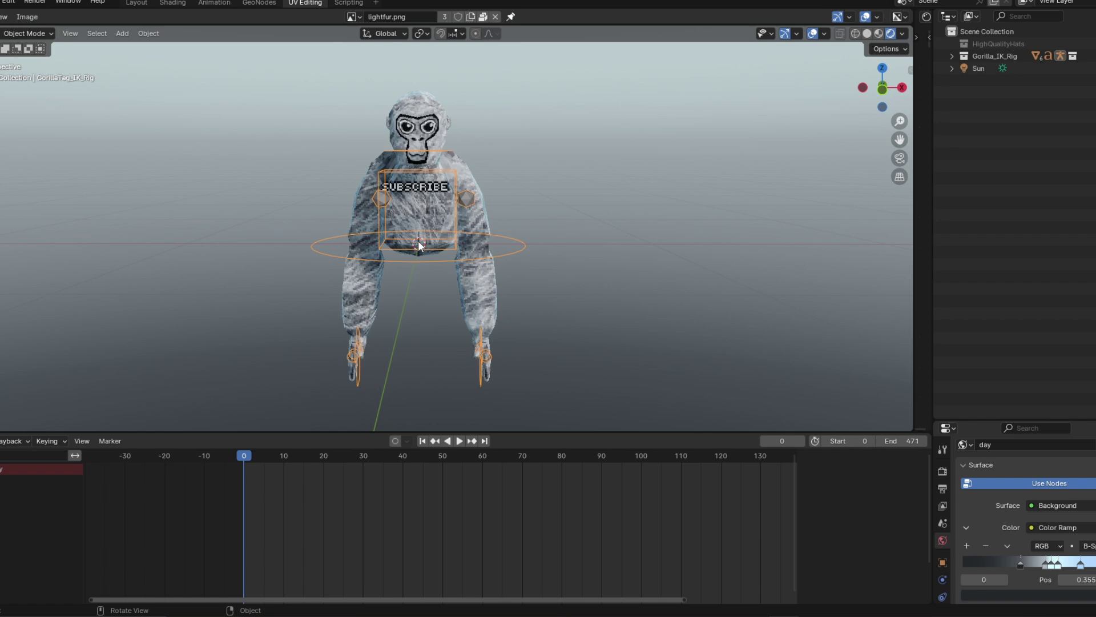
left_click(422, 116)
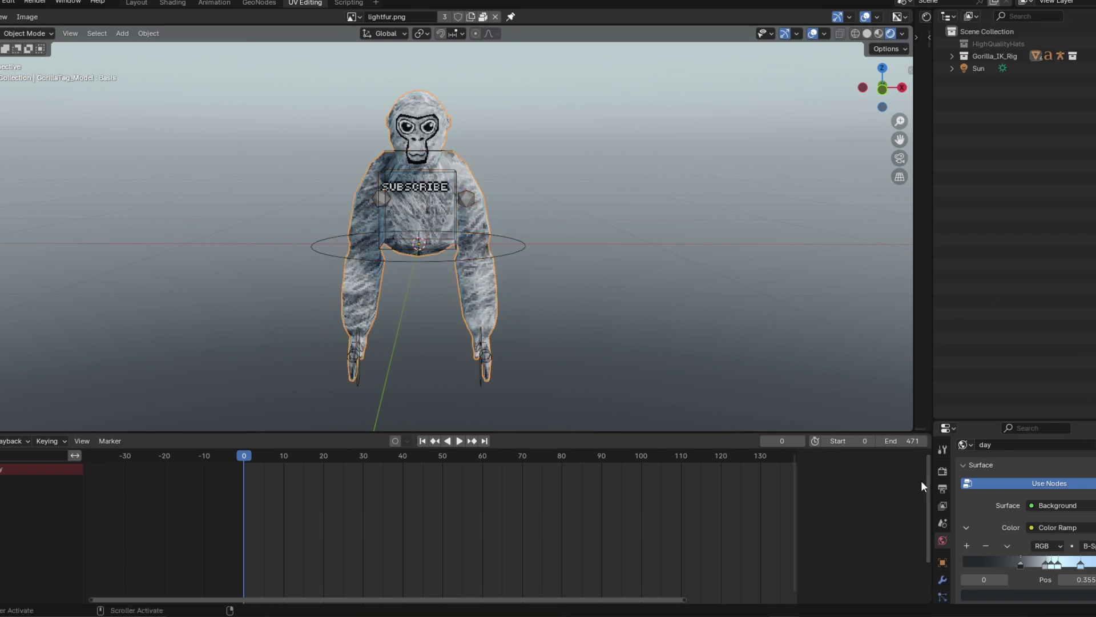
scroll(943, 506, "down", 3)
scroll(943, 502, "down", 3)
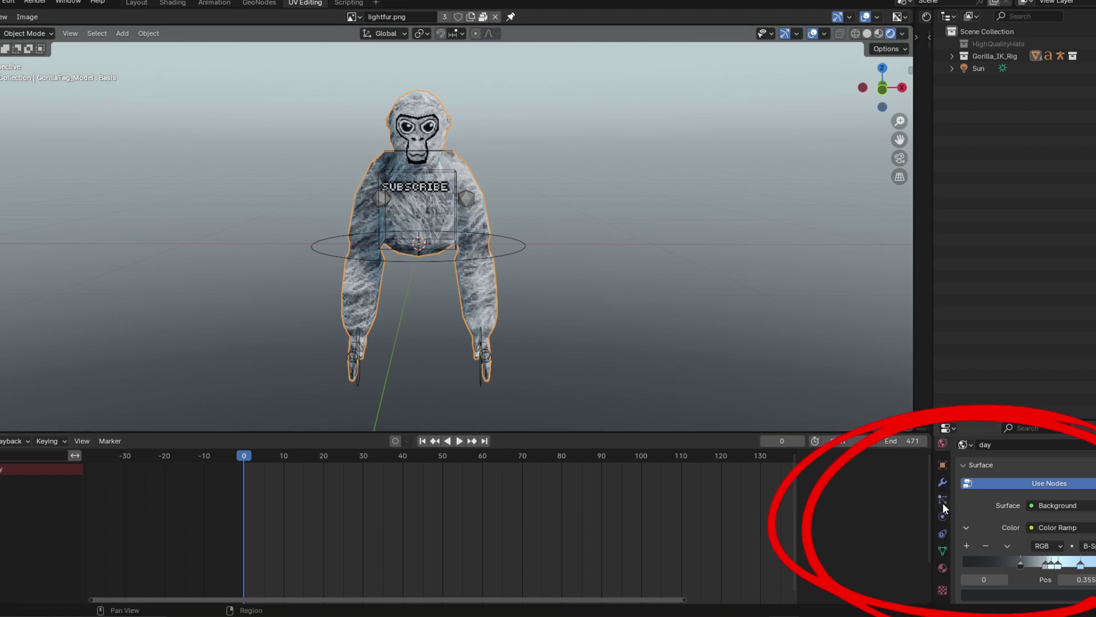
left_click(943, 568)
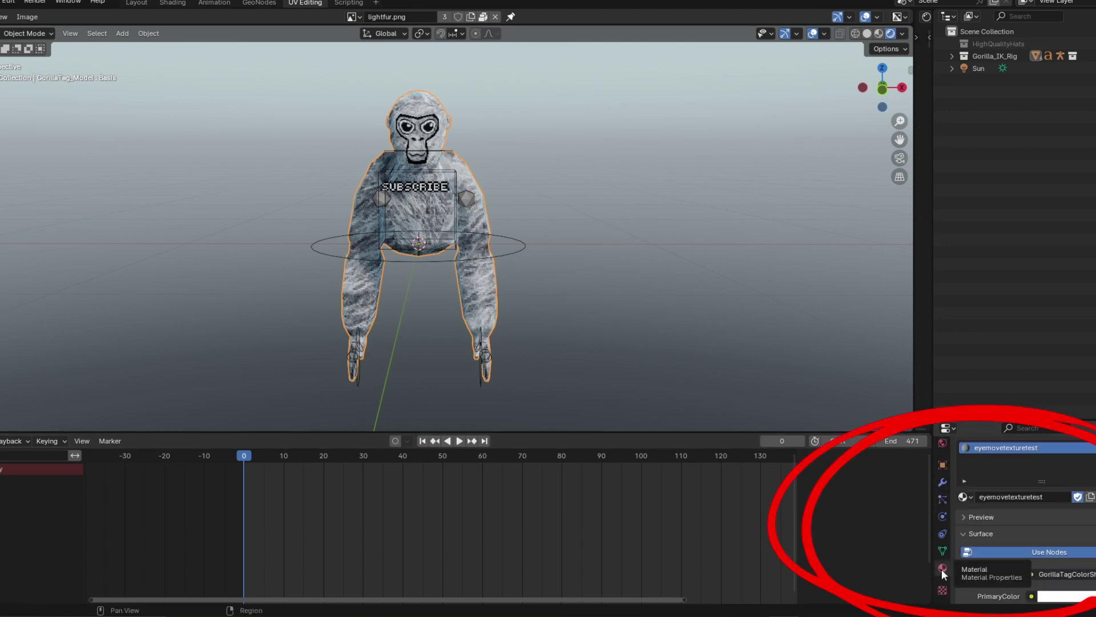
scroll(1028, 543, "down", 1)
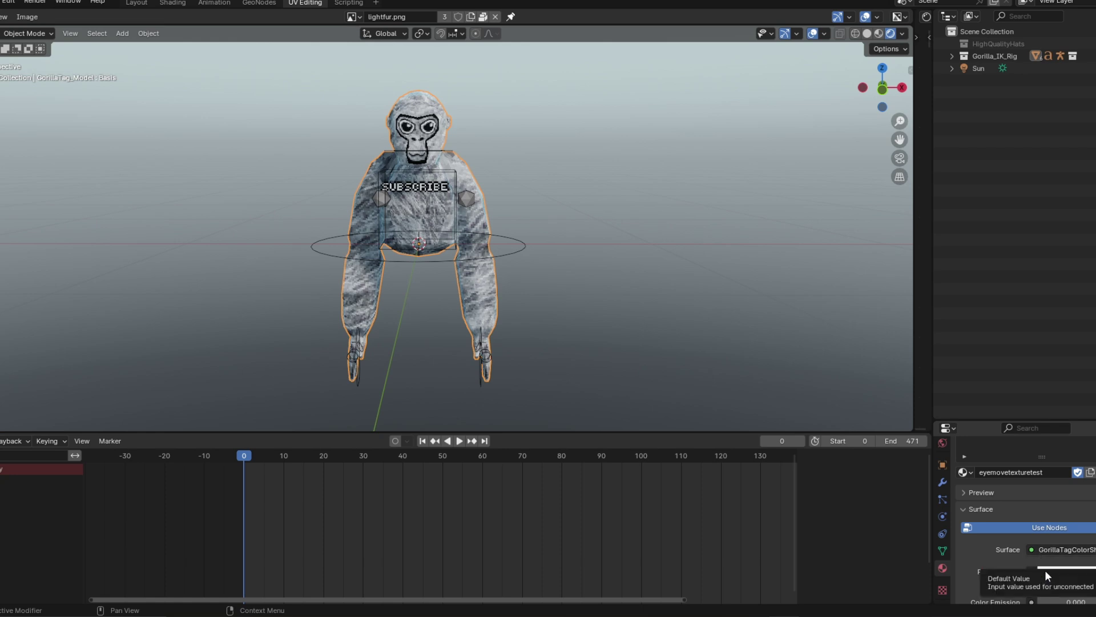
left_click(1047, 574)
left_click(1090, 433)
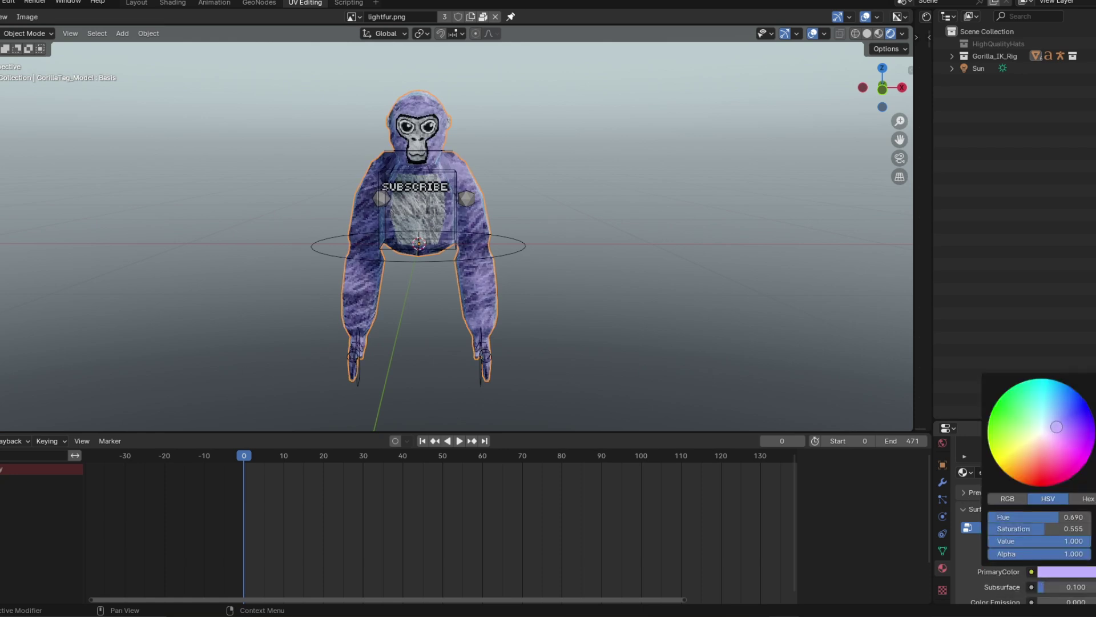
mouse_move(1091, 433)
left_mouse_down()
mouse_move(1084, 418)
mouse_move(1076, 430)
left_mouse_up()
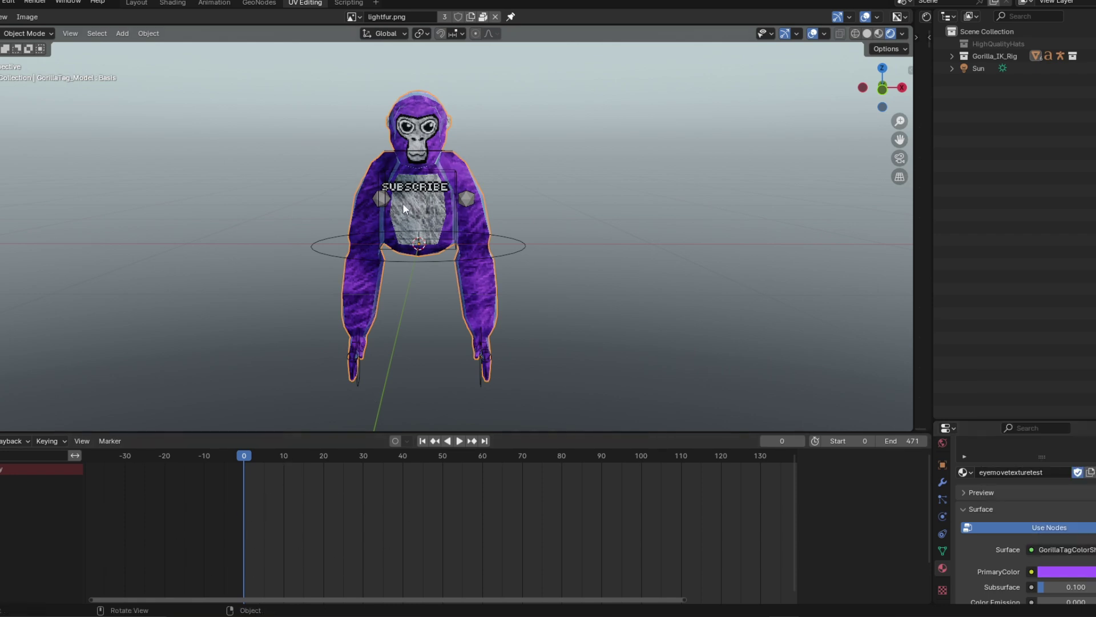
Select the gorilla's IK rig and put it in Pose Mode.
left_click(393, 260)
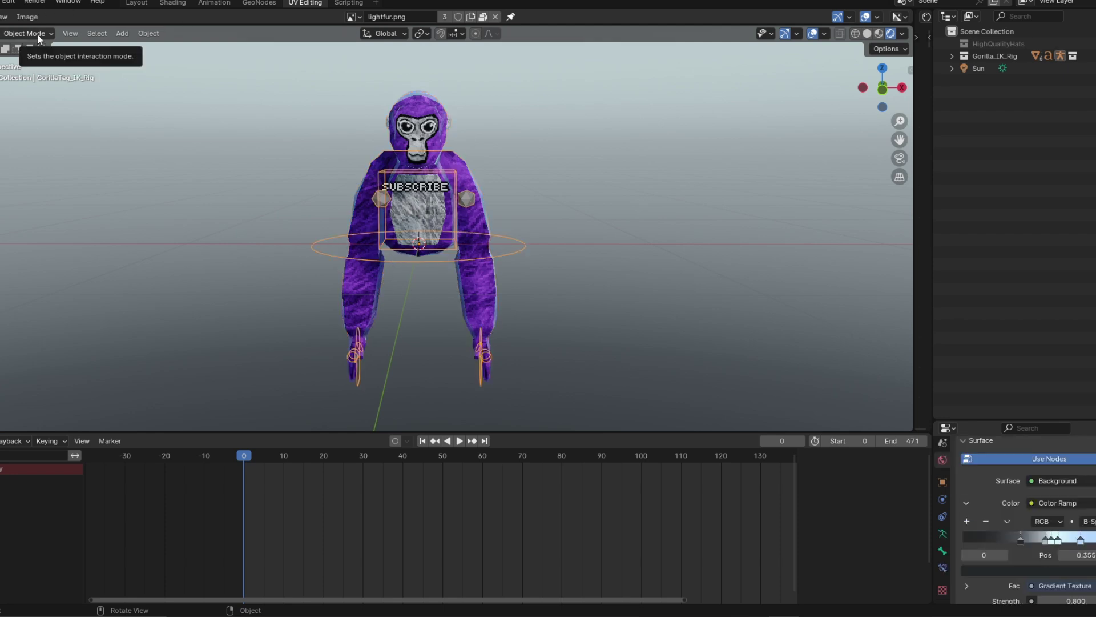
left_click(7, 34)
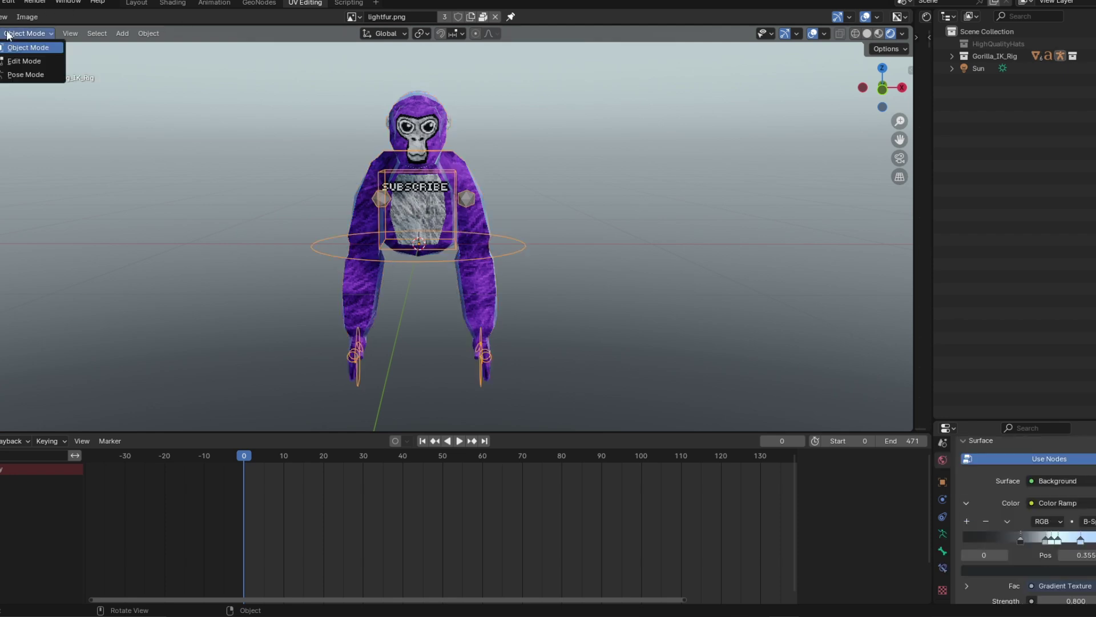
left_click(16, 75)
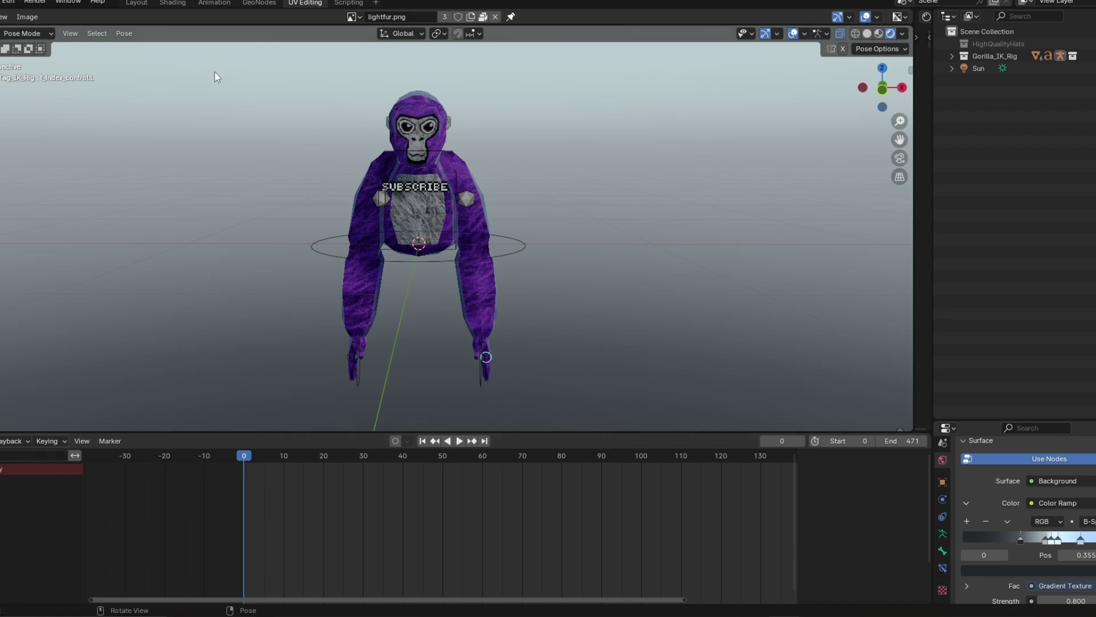
Select the hand_controller.R bone and insert a keyframe for it at frame 0.
left_click(355, 378)
left_click_drag(7, 60, 52, 84)
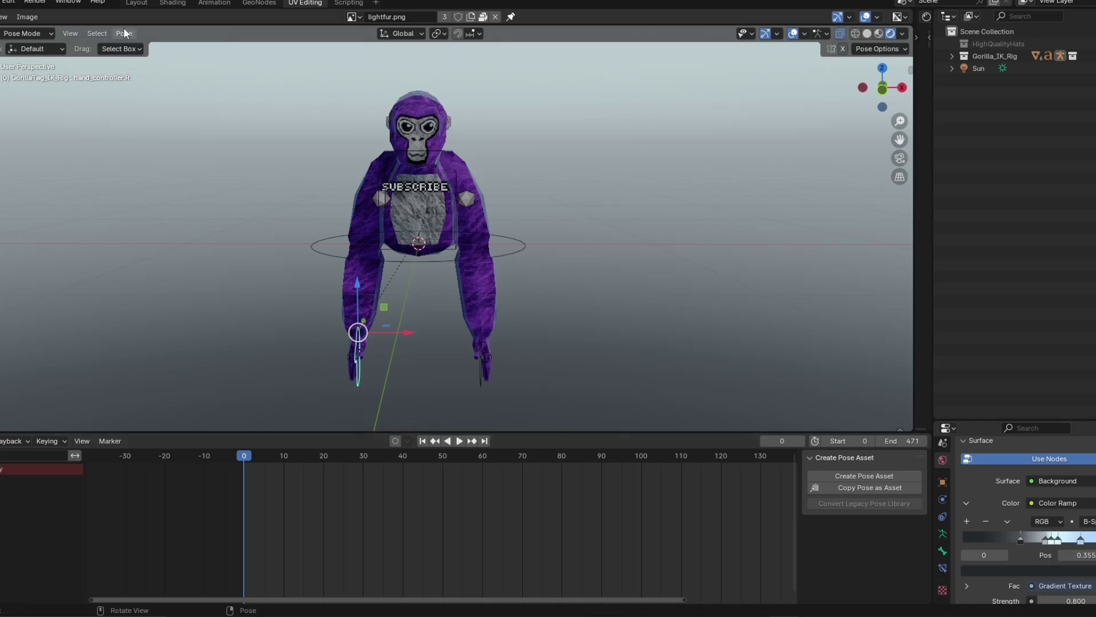
left_click(230, 8)
mouse_move(188, 101)
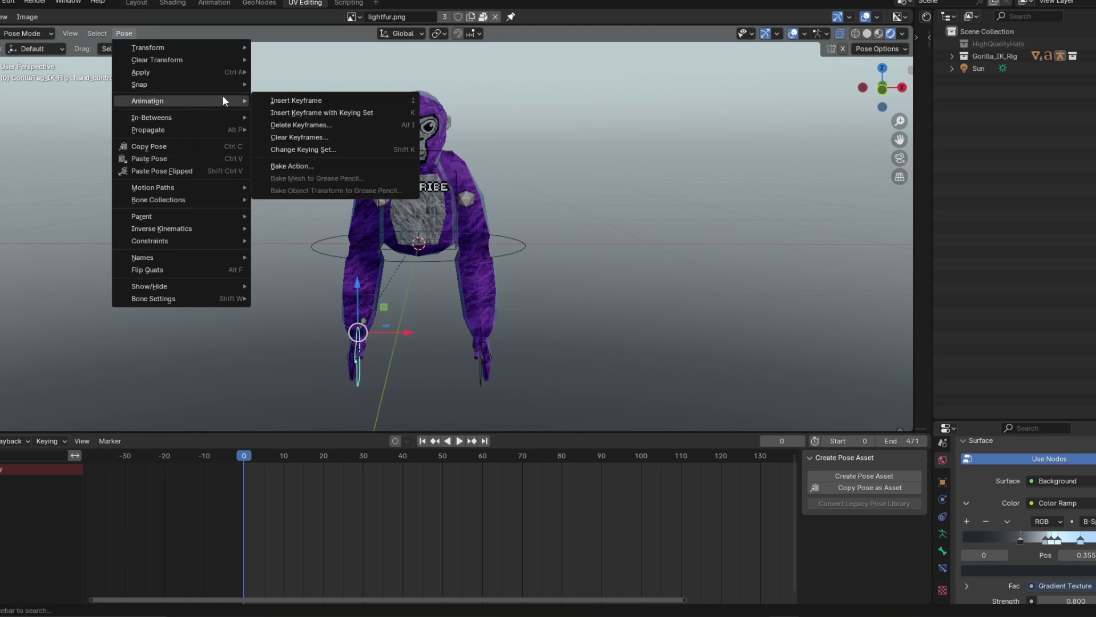
left_click(289, 100)
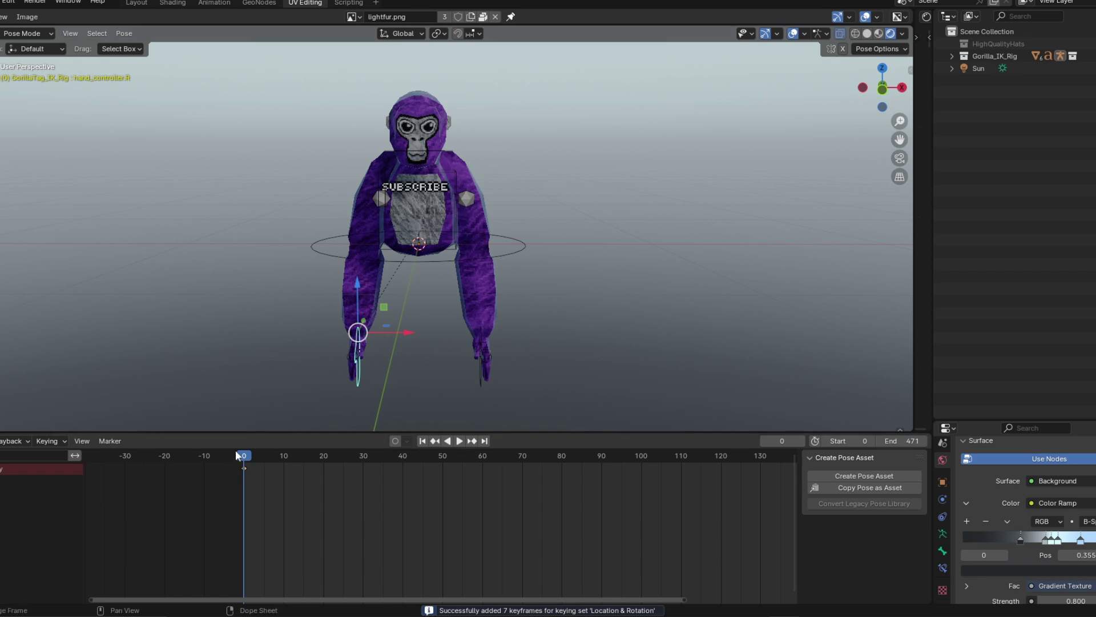
At frame 1, raise the hand_controller.R bone slightly along the Z axis and insert a keyframe.
key("space")
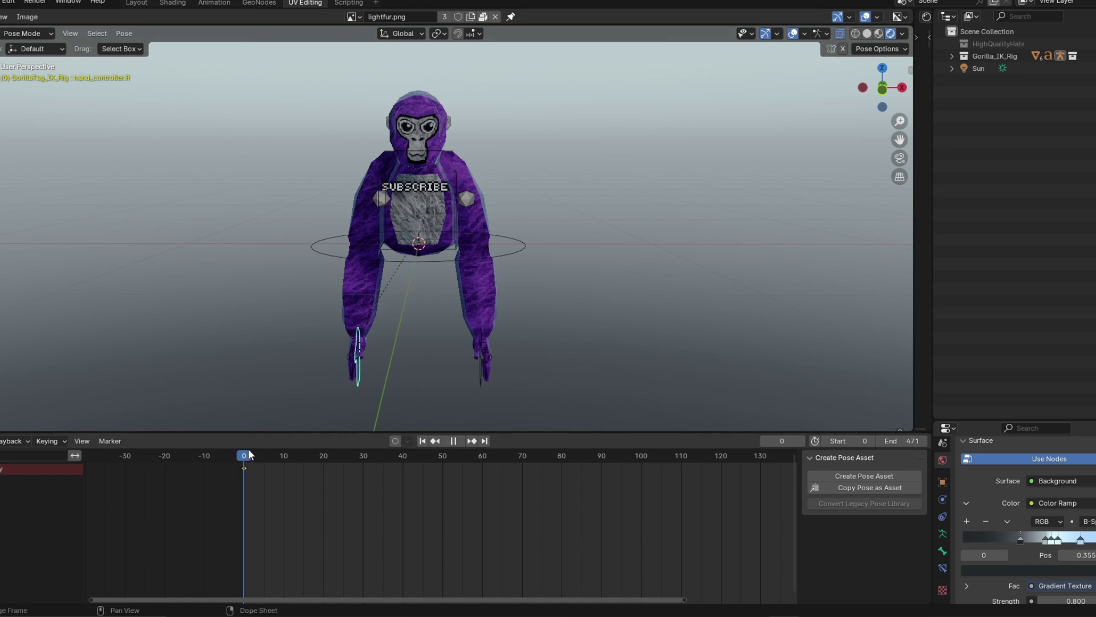
left_click(248, 455)
key("space")
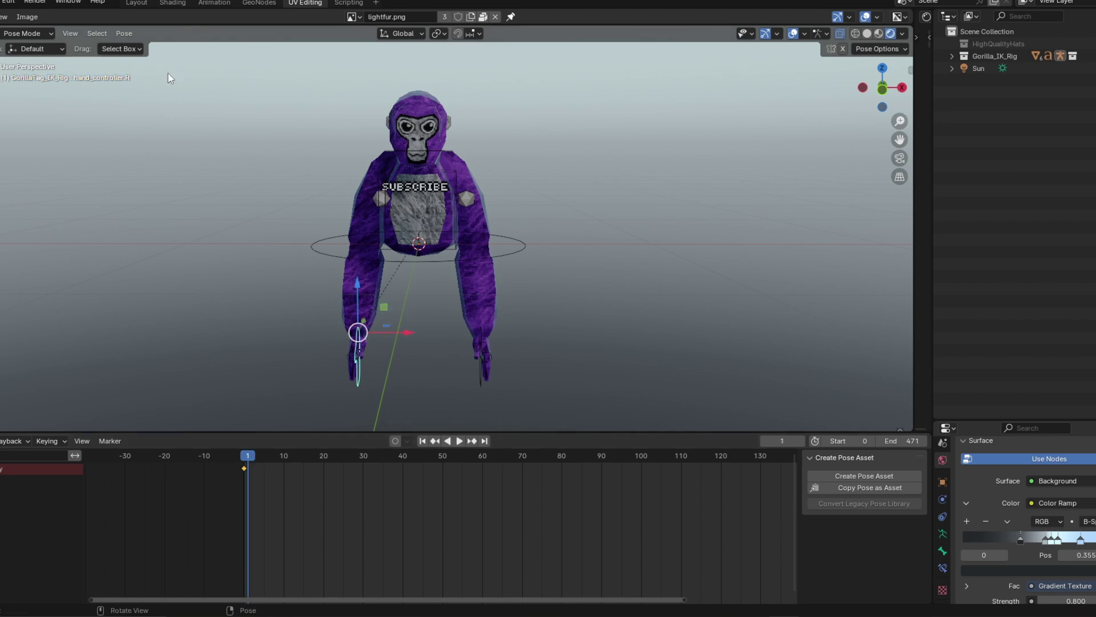
left_click_drag(360, 311, 351, 283)
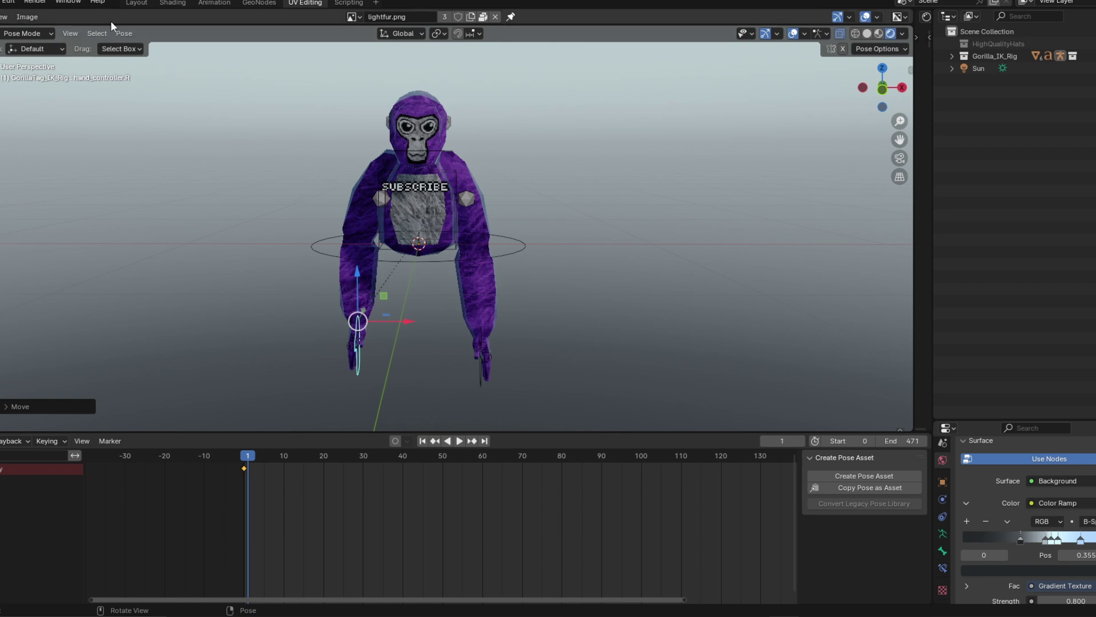
left_click(123, 33)
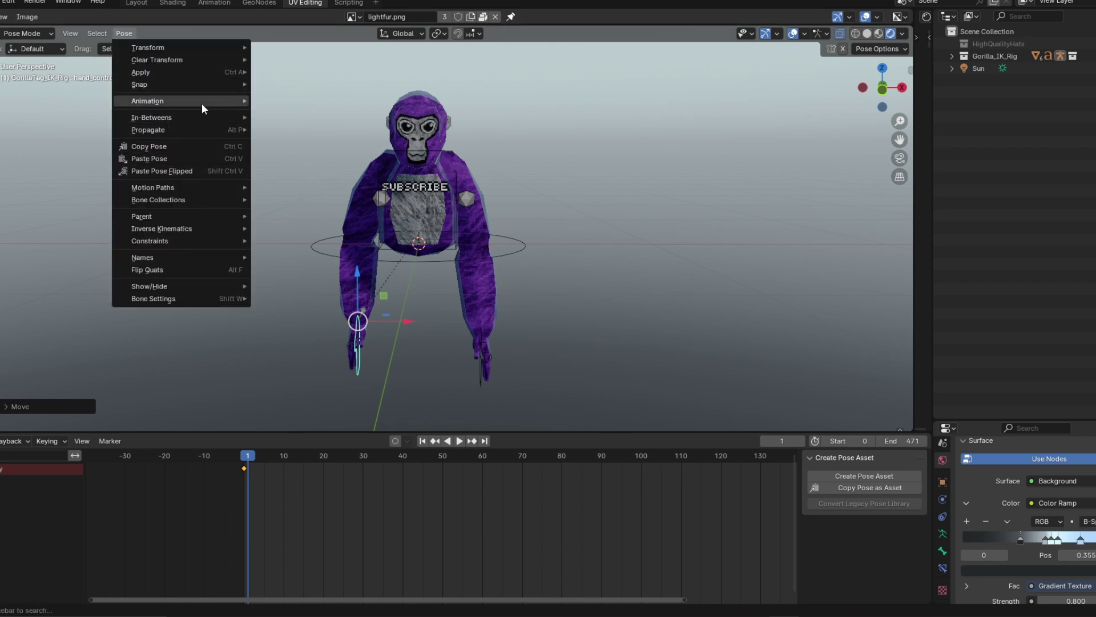
mouse_move(201, 103)
left_click(289, 100)
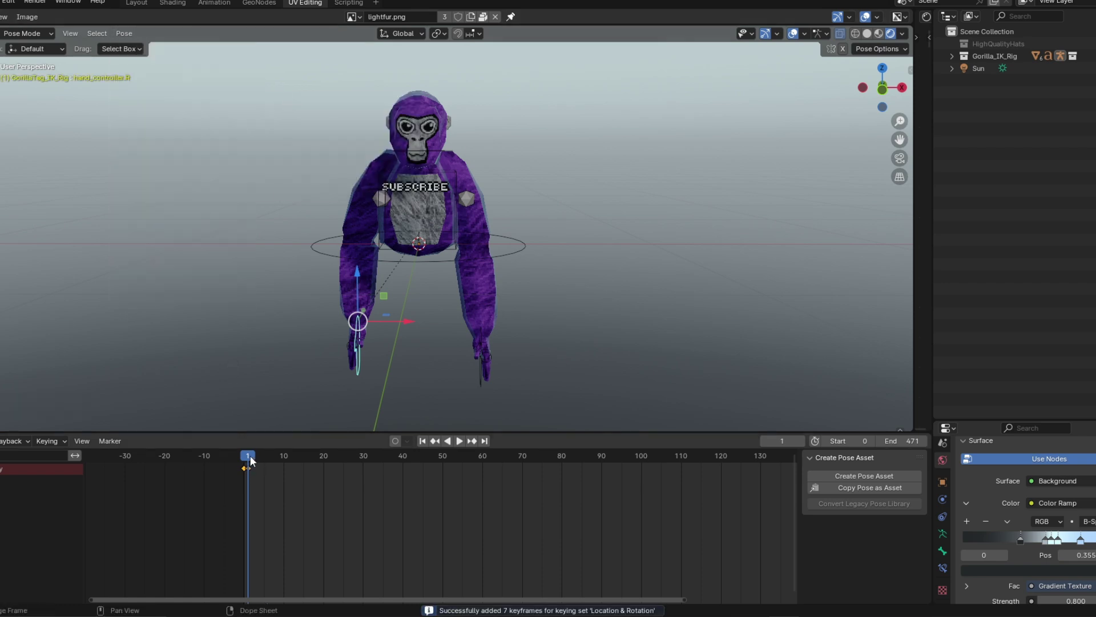
At frame 2, raise the hand_controller.R bone slightly, rotate it outward, and insert a keyframe.
key("Right")
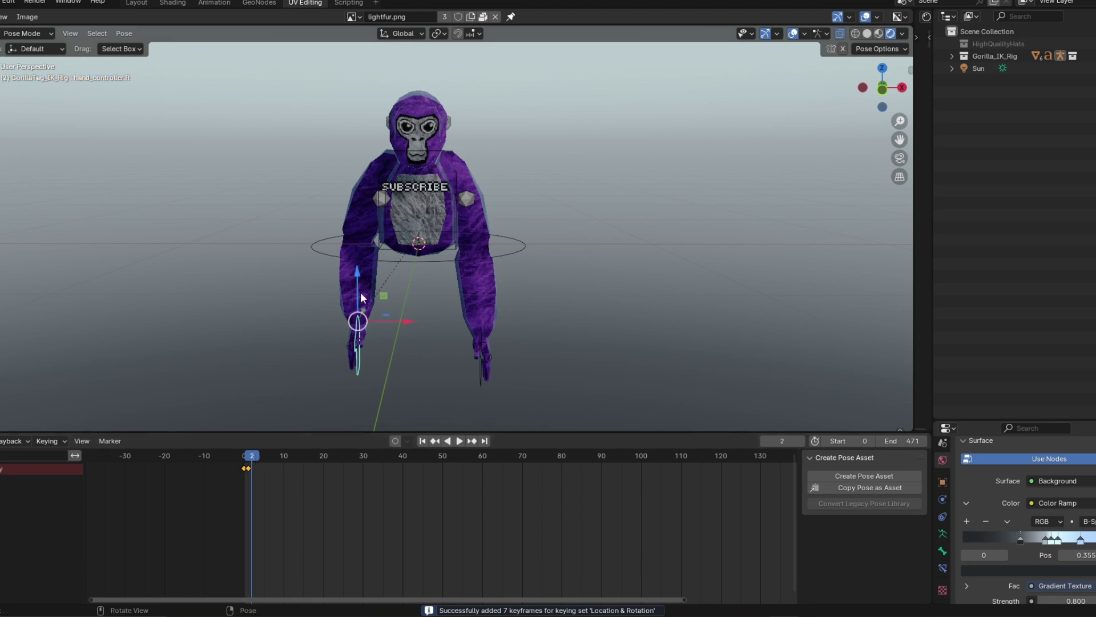
left_click_drag(360, 297, 387, 286)
key("shift+space")
key("r")
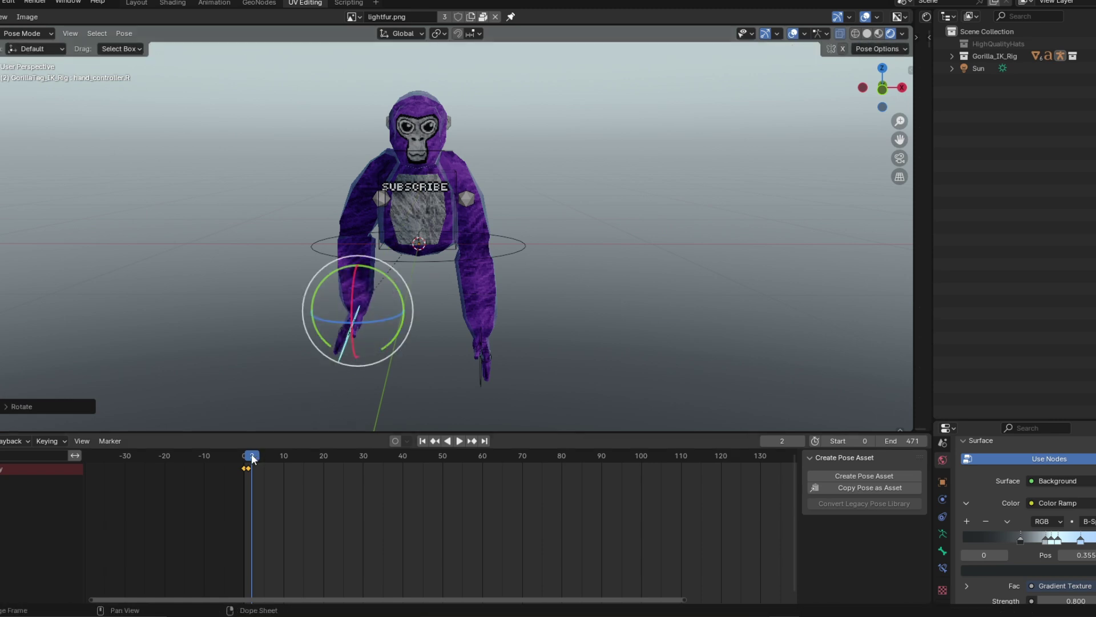
left_click(120, 35)
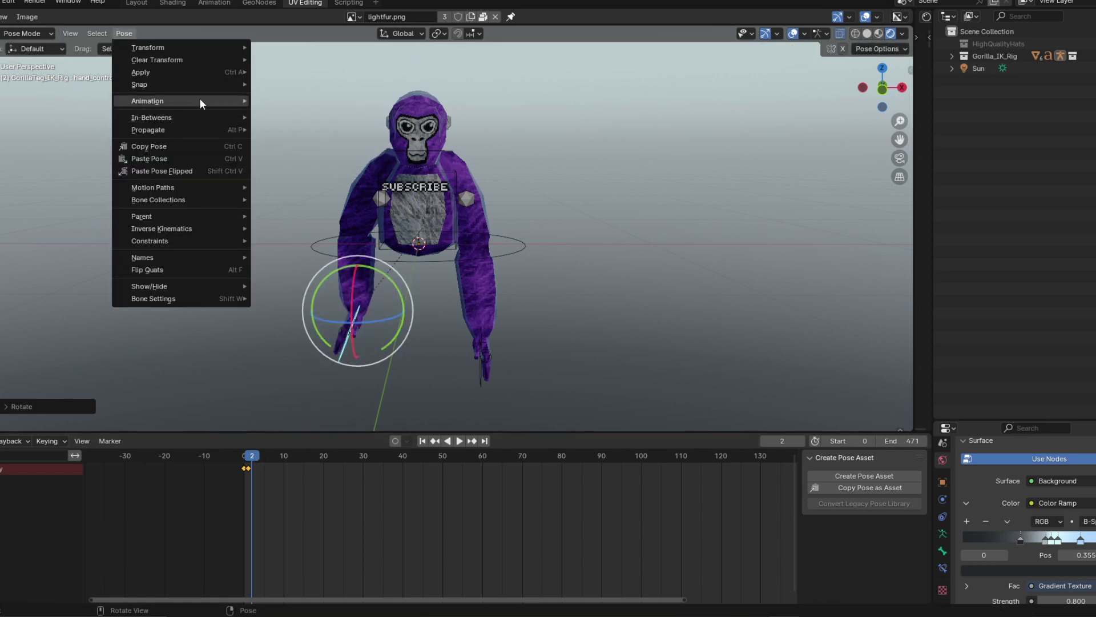
mouse_move(200, 100)
left_click(290, 101)
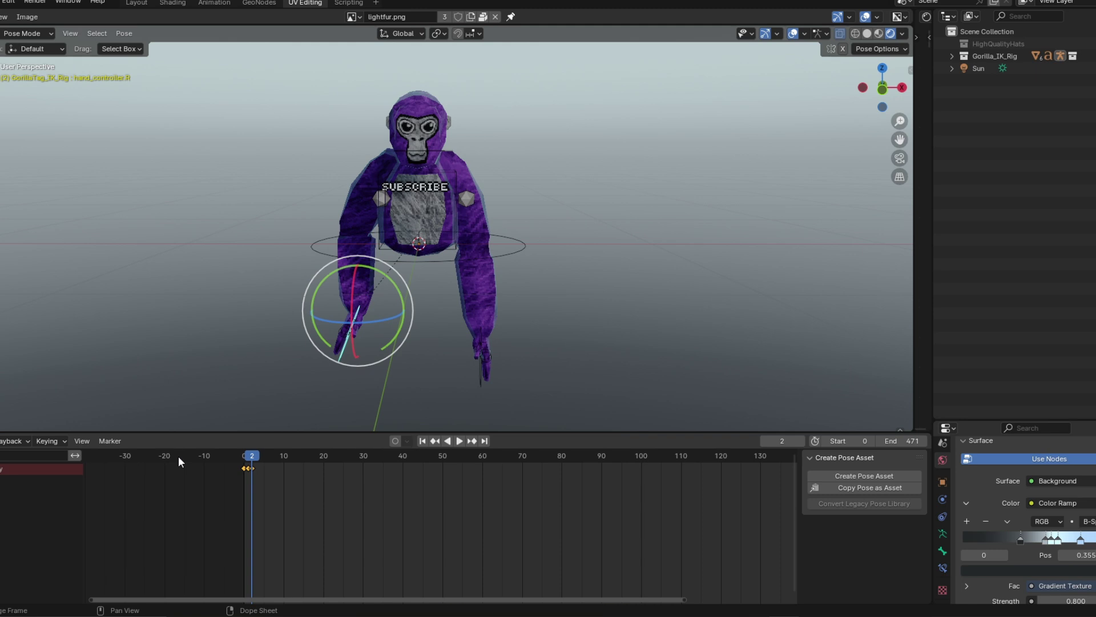
At frame 3, raise the hand_controller.R bone further, rotate it more outward, and insert a keyframe.
left_click(257, 455)
key("shift+space")
key("g")
left_click_drag(358, 264, 406, 296)
key("shift+space")
key("r")
left_click(126, 34)
mouse_move(143, 104)
left_click(268, 104)
At frame 4, move the hand_controller.R bone up again, rotate it further, and insert a keyframe.
left_click(259, 456)
key("shift+space")
key("g")
left_click_drag(360, 264, 394, 257)
key("shift+space")
key("r")
left_click(120, 34)
left_click(269, 101)
At frame 5, adjust the position and rotation of the hand_controller.R bone and insert a keyframe.
left_click(1, 119)
left_click(263, 456)
left_click(2, 139)
left_click(1, 119)
left_click(123, 34)
left_click(301, 111)
At frame 6, raise the hand_controller.R bone a little more and insert a keyframe.
left_click_drag(266, 456, 268, 457)
left_click(345, 301)
left_click(348, 289)
left_click_drag(356, 243, 390, 218)
left_click(123, 34)
left_click(301, 110)
At frame 7, rotate and raise the hand_controller.R bone toward a flat hand pose and insert a keyframe.
left_click(272, 457)
key("shift+space")
key("r")
key("shift+space")
key("g")
left_click(123, 34)
left_click(301, 111)
At frame 8, rotate the hand_controller.R bone so the hand lies flat at waist height and insert a keyframe.
left_click(276, 456)
key("shift+space")
key("r")
left_click(123, 33)
mouse_move(227, 100)
left_click(296, 101)
Play the right-hand animation back from frame 0 a few times to check the raising motion.
key("shift+Left")
key("space")
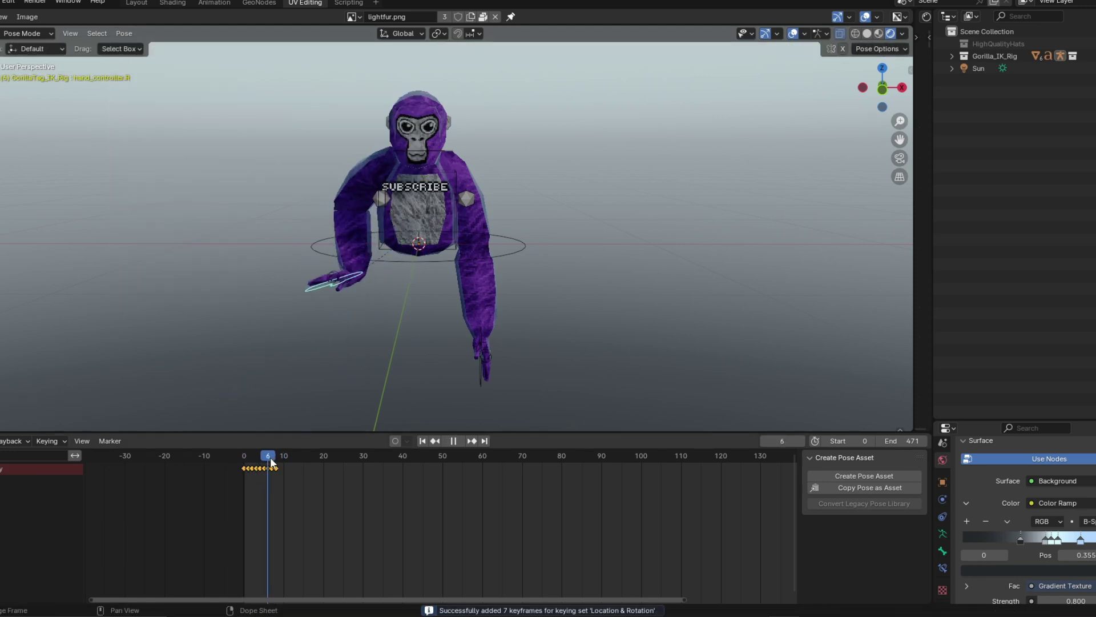
left_click_drag(286, 463, 167, 464)
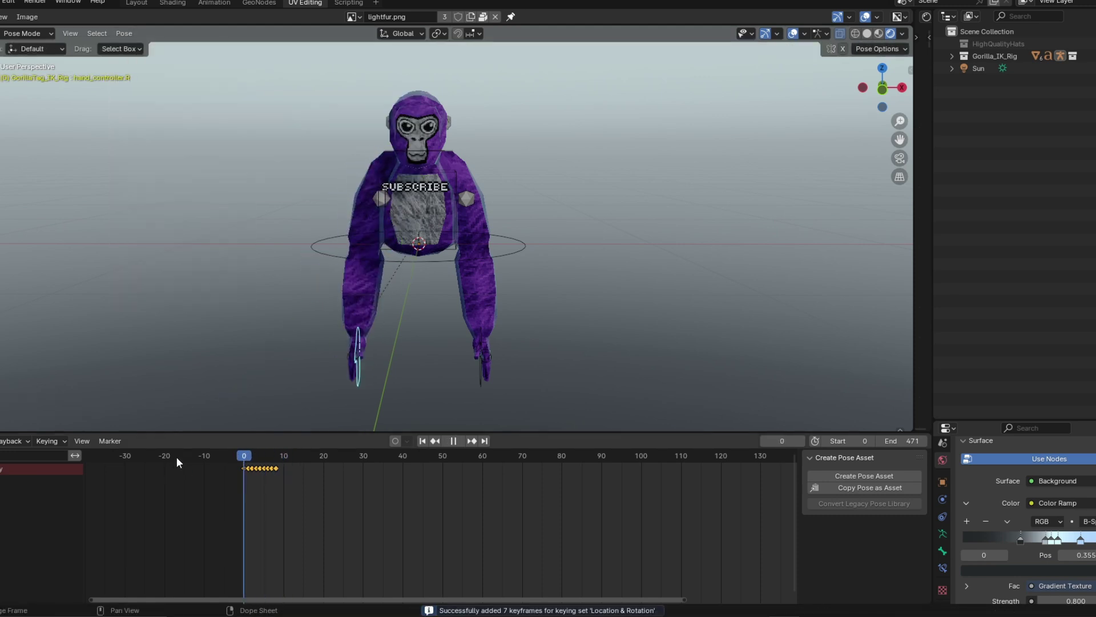
key("space")
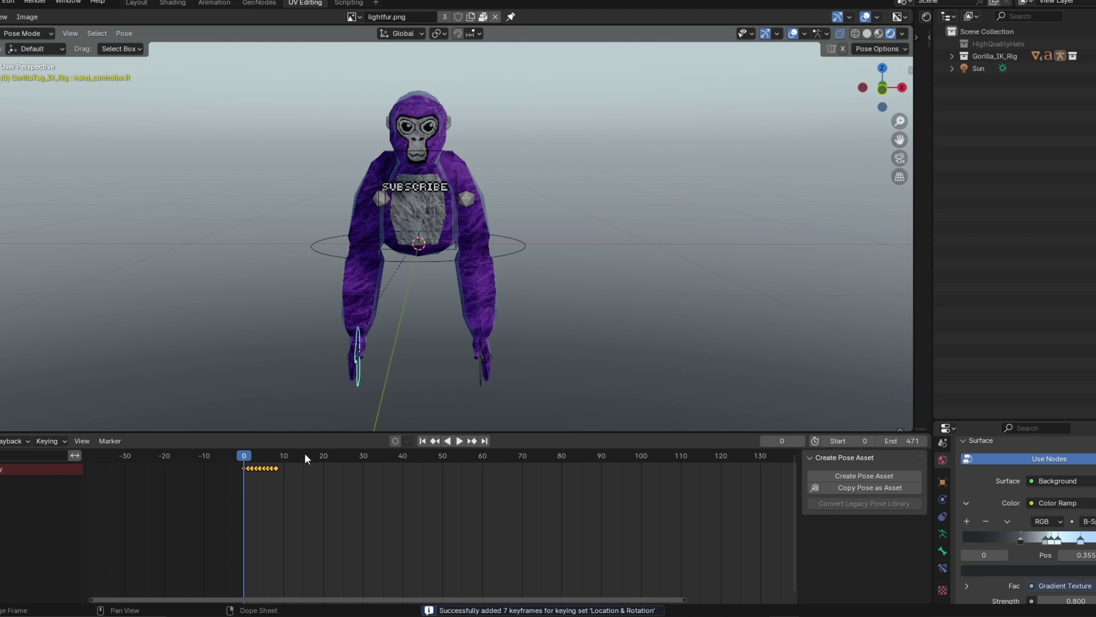
left_click(463, 440)
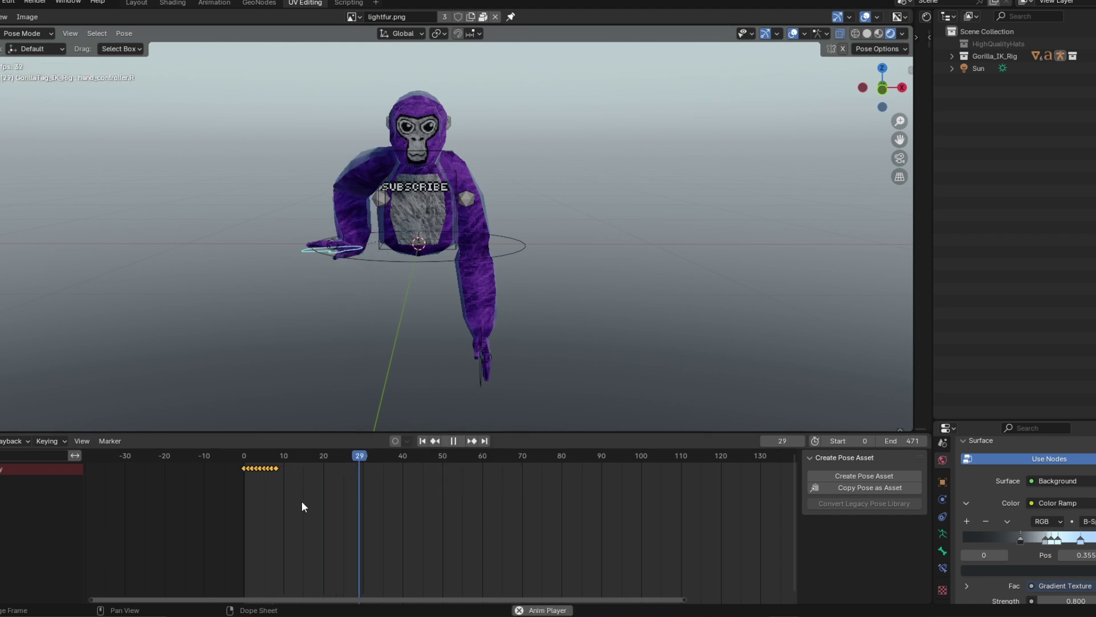
left_click(630, 258)
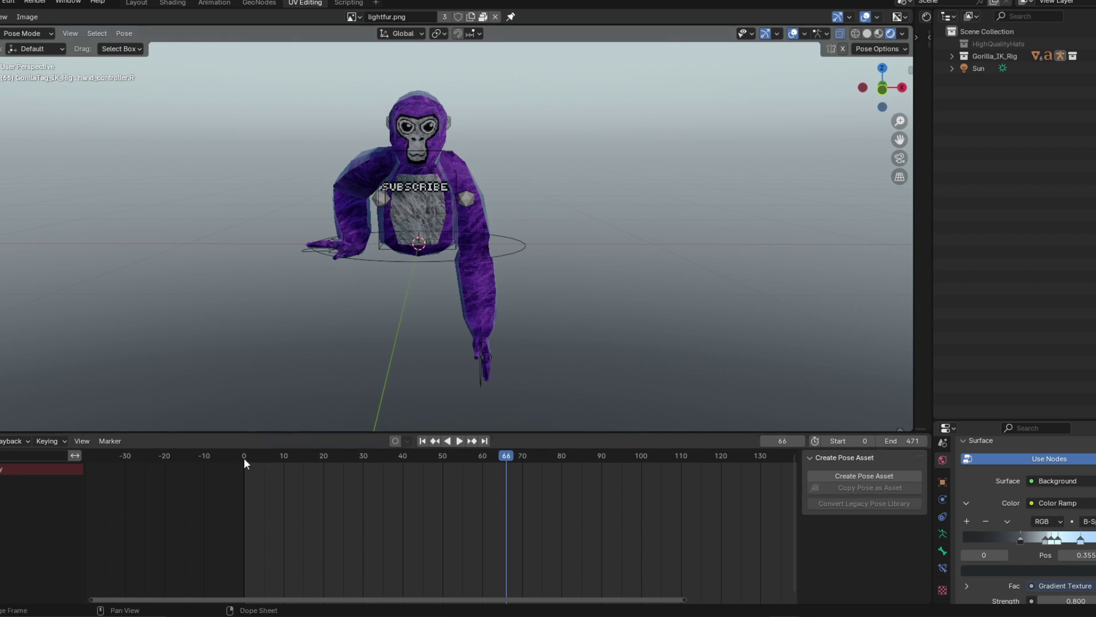
left_click_drag(232, 461, 244, 458)
key("space")
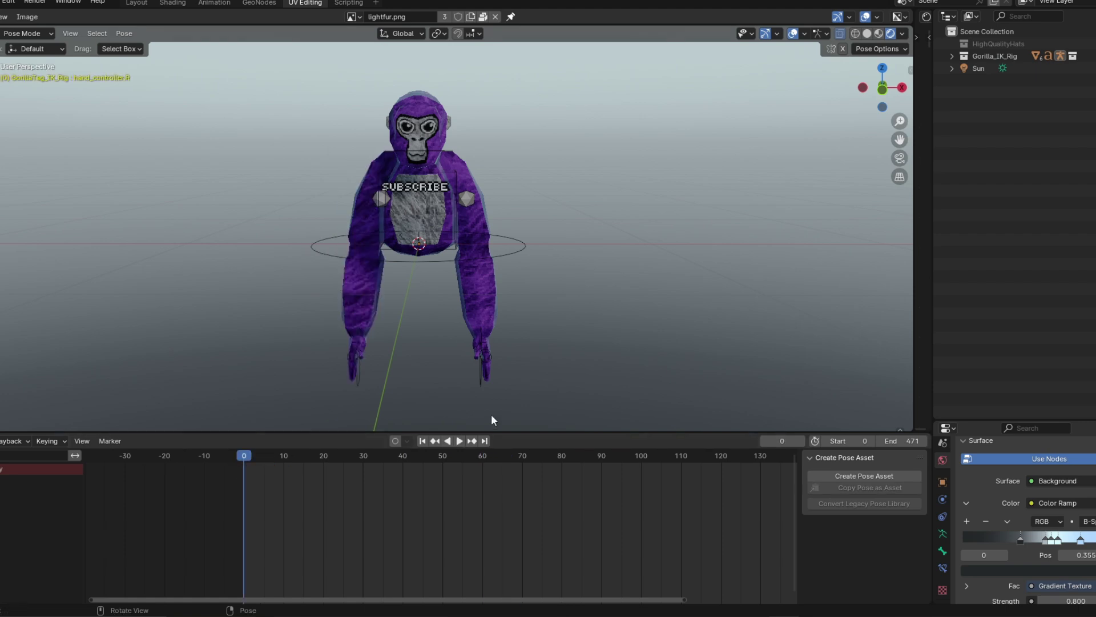
left_click(456, 441)
key("space")
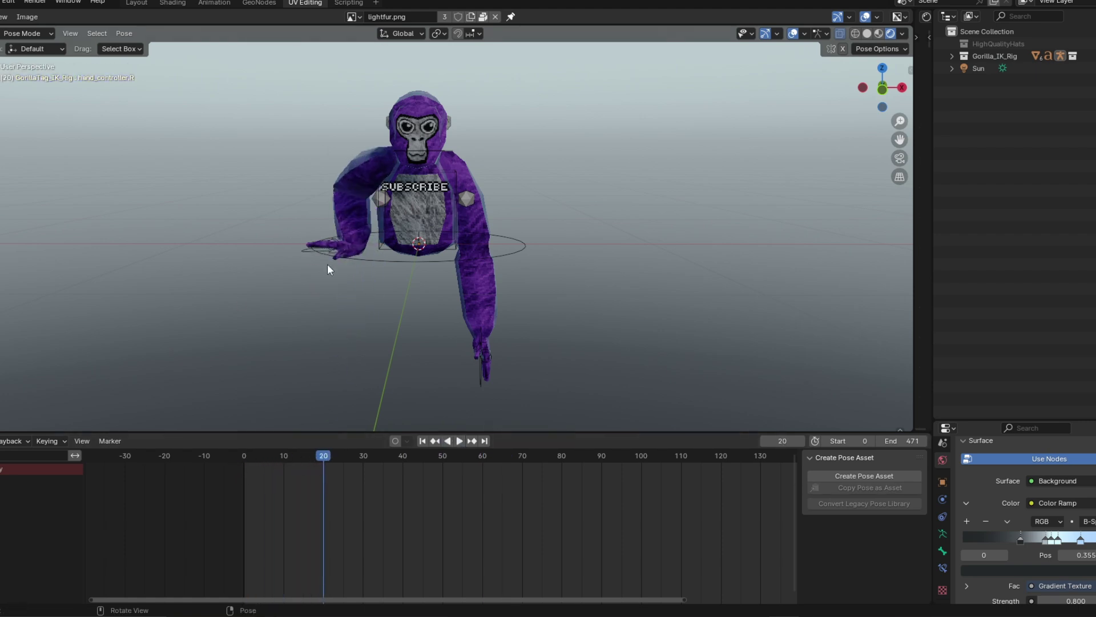
Switch to the Move tool and select the hand_controller.L bone.
left_click(311, 251)
left_click(305, 249)
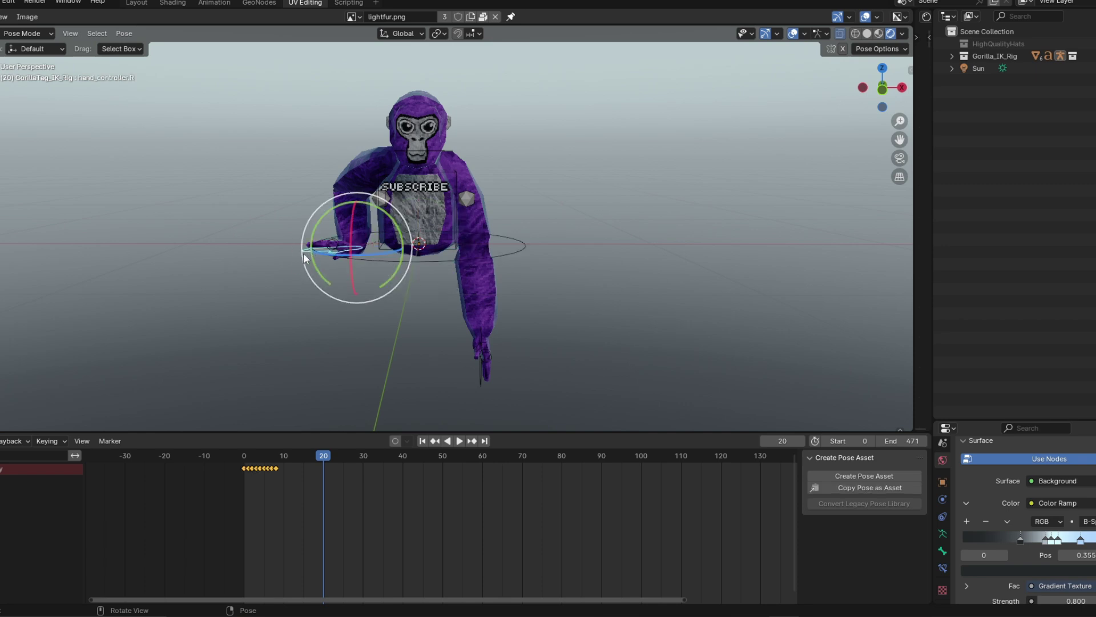
key("shift+space")
key("g")
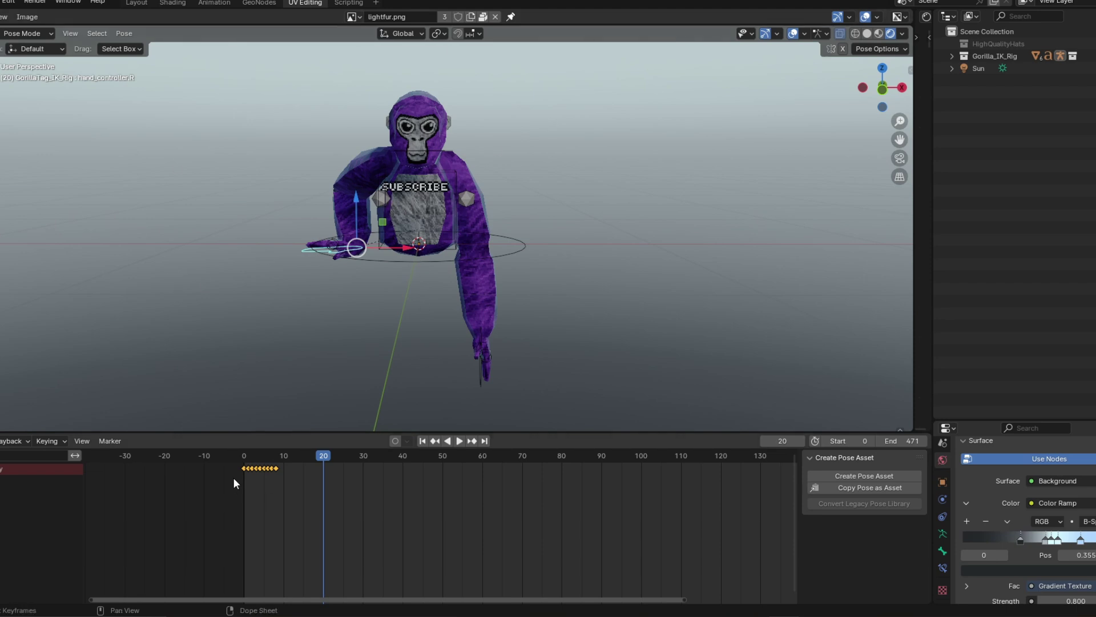
left_click_drag(239, 455, 282, 501)
left_click(481, 359)
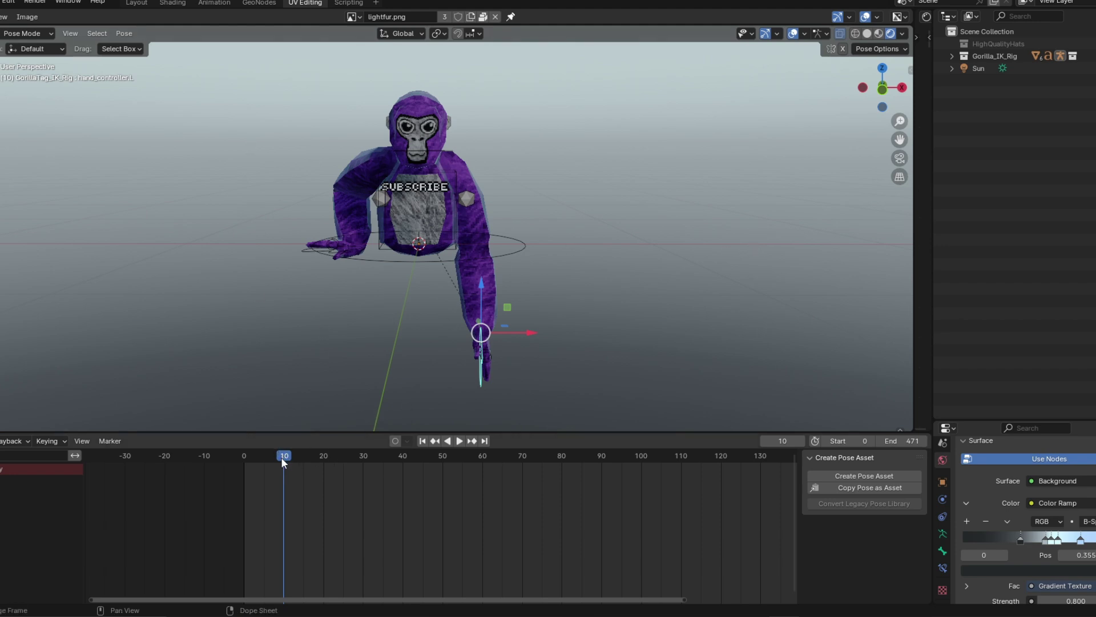
At frame 9, raise the hand_controller.L bone slightly along the Z axis and insert a keyframe.
left_click_drag(282, 456, 226, 458)
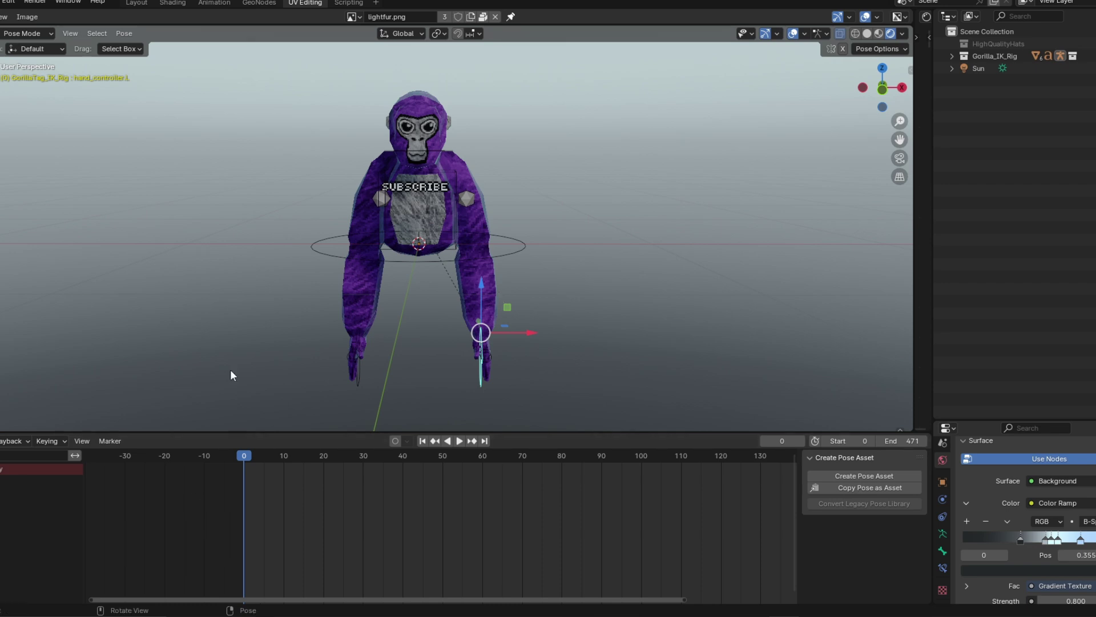
left_click(279, 455)
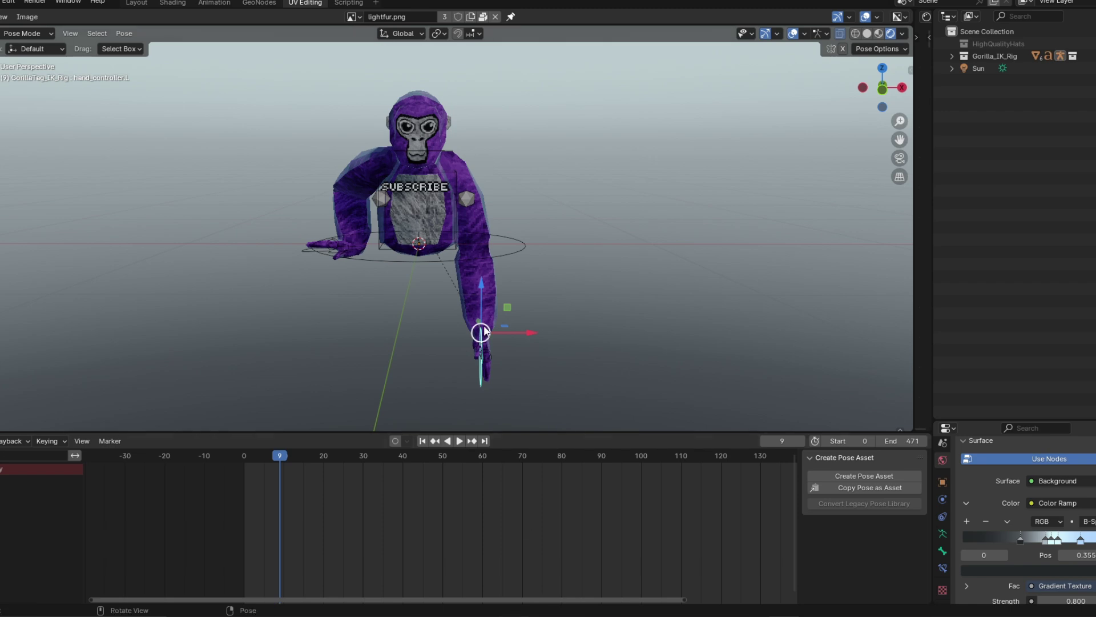
left_click_drag(480, 317, 480, 301)
key("i")
left_click(325, 98)
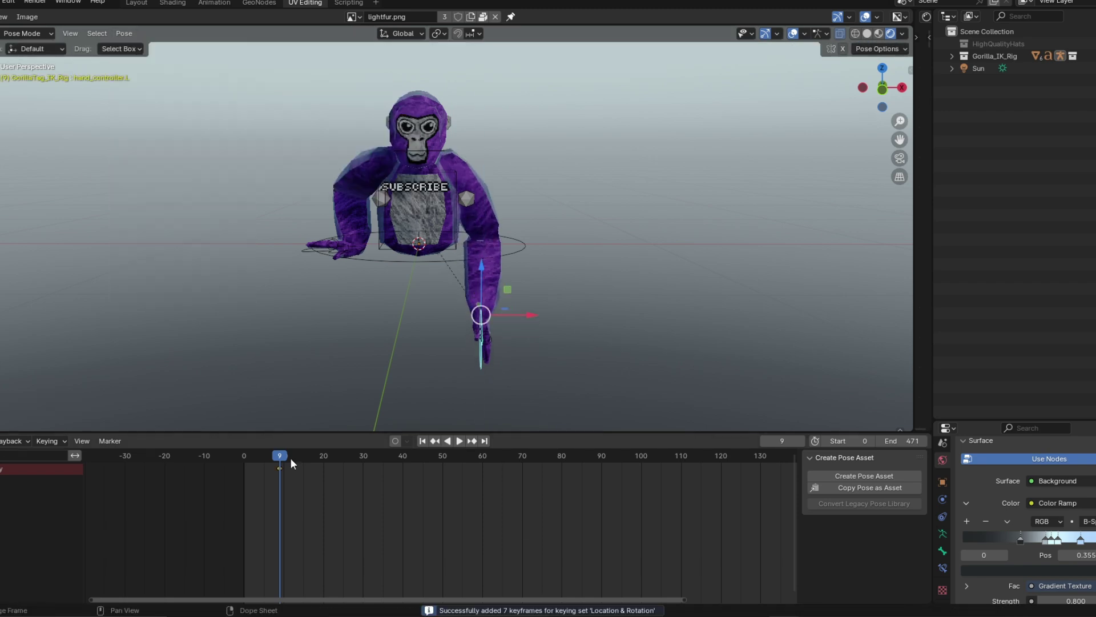
At frame 10, raise the hand_controller.L bone further, rotate it outward, and insert a keyframe.
left_click_drag(281, 457, 284, 456)
left_click_drag(481, 291, 490, 247)
key("shift+space")
key("r")
key("i")
left_click(323, 100)
Keep raising and rotating the hand_controller.L bone frame by frame from 11 to 15, inserting a keyframe on each frame.
left_click_drag(284, 457, 288, 457)
mouse_move(512, 325)
left_mouse_down()
mouse_move(524, 302)
mouse_move(519, 313)
left_mouse_up()
left_click(455, 258)
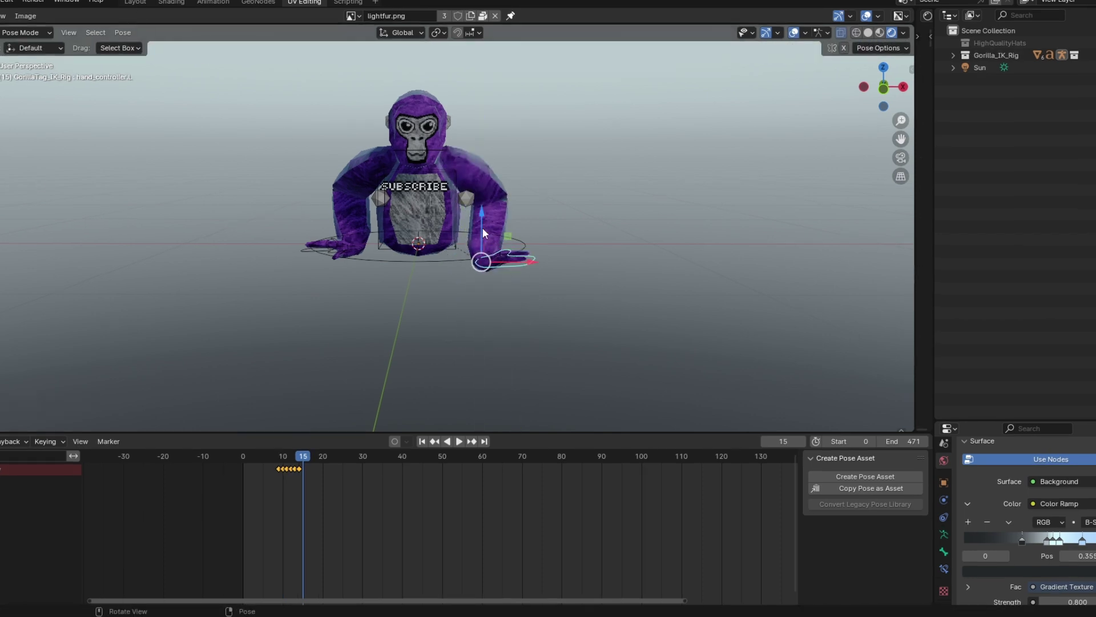
key("r")
left_click(482, 228)
key("i")
Rotate the hand_controller.L bone upward at frame 16 and insert keyframes at frames 16 and 17.
key("space")
key("space")
key("r")
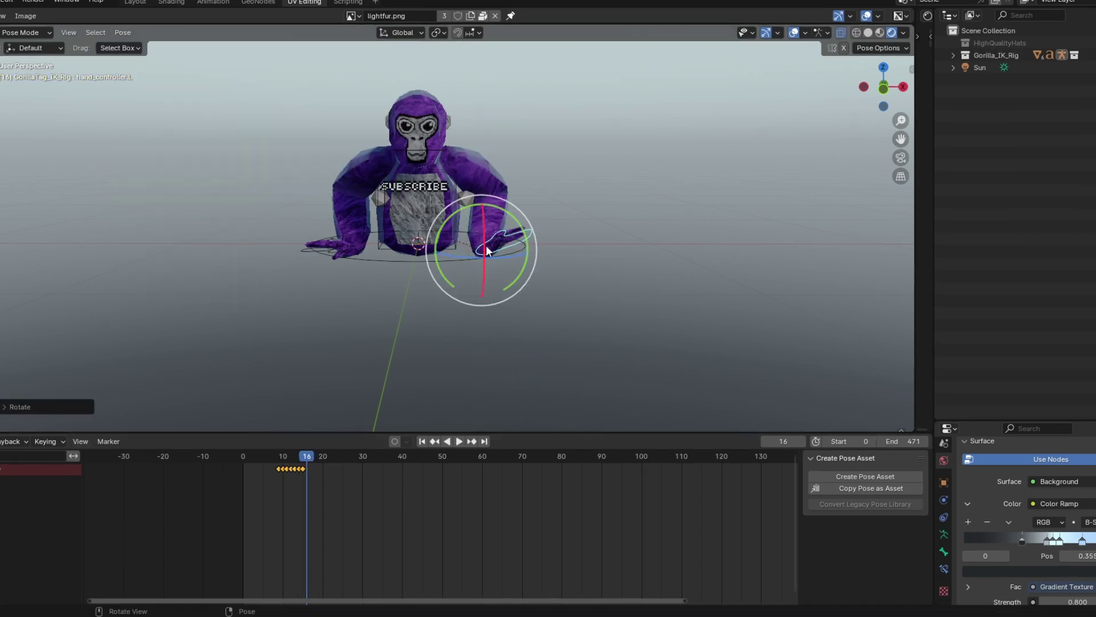
left_click(123, 32)
mouse_move(142, 100)
left_click(309, 98)
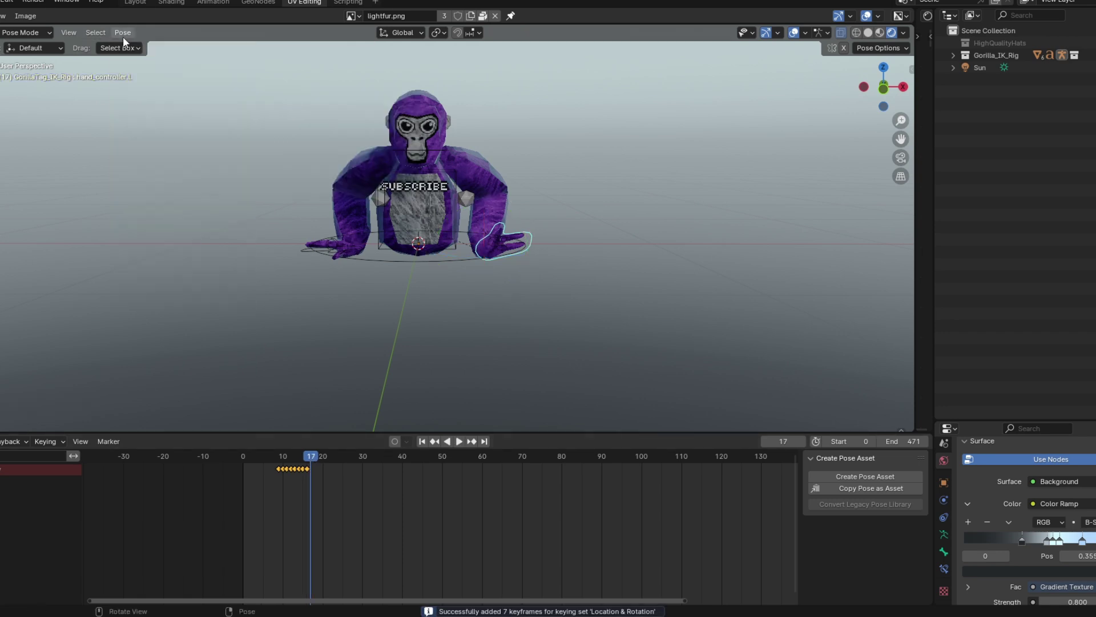
left_click(310, 456)
left_click(122, 34)
left_click(309, 98)
At frame 18, raise the hand_controller.L bone, rotate it slightly, and insert a keyframe.
left_click(314, 456)
key("r")
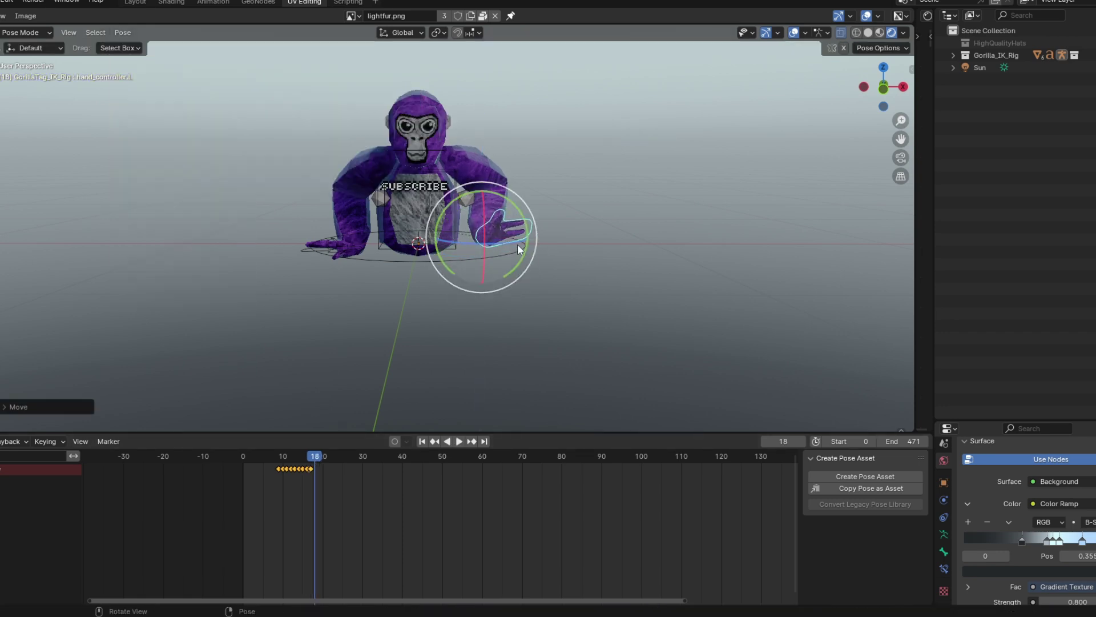
left_click(516, 242)
left_click(123, 32)
left_click(281, 112)
left_click(786, 143)
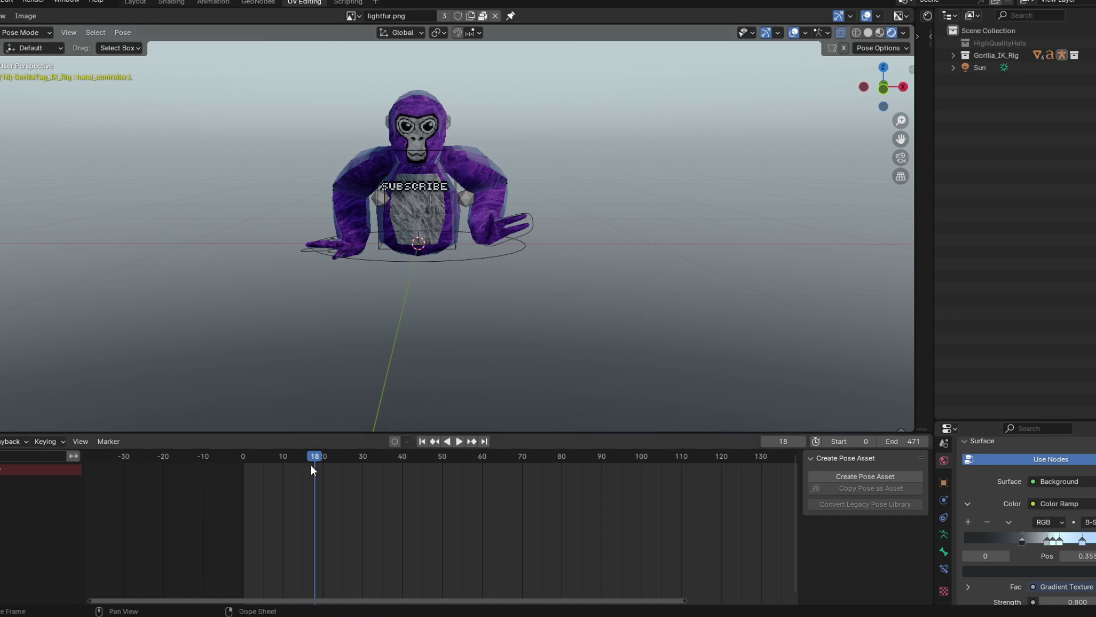
Play the animation back from frame 0 to check both hands.
left_click_drag(313, 463, 236, 457)
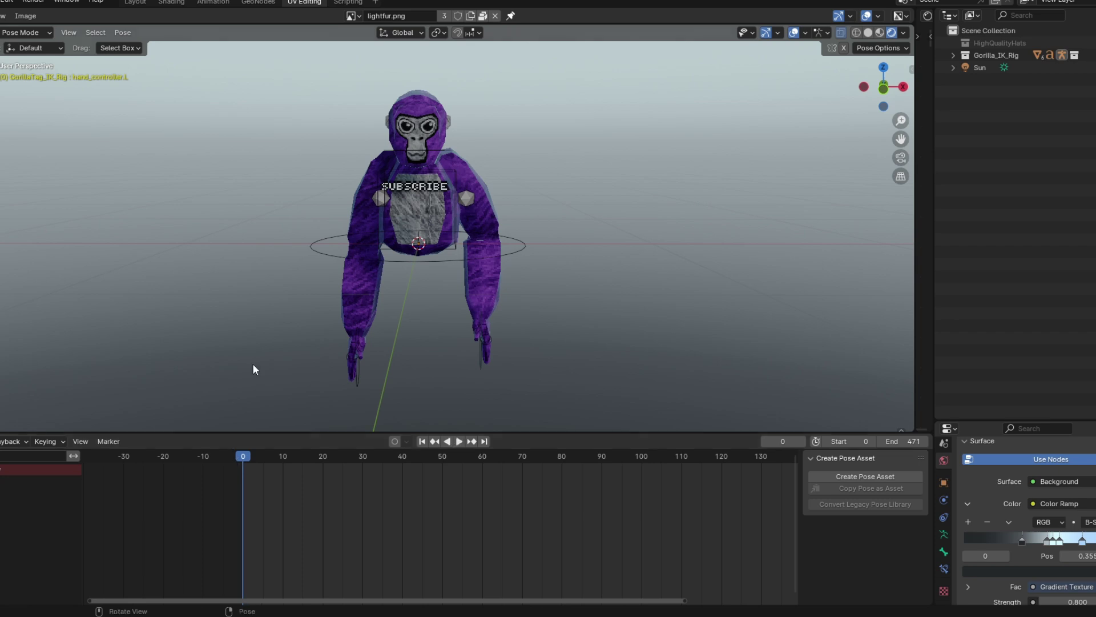
key("space")
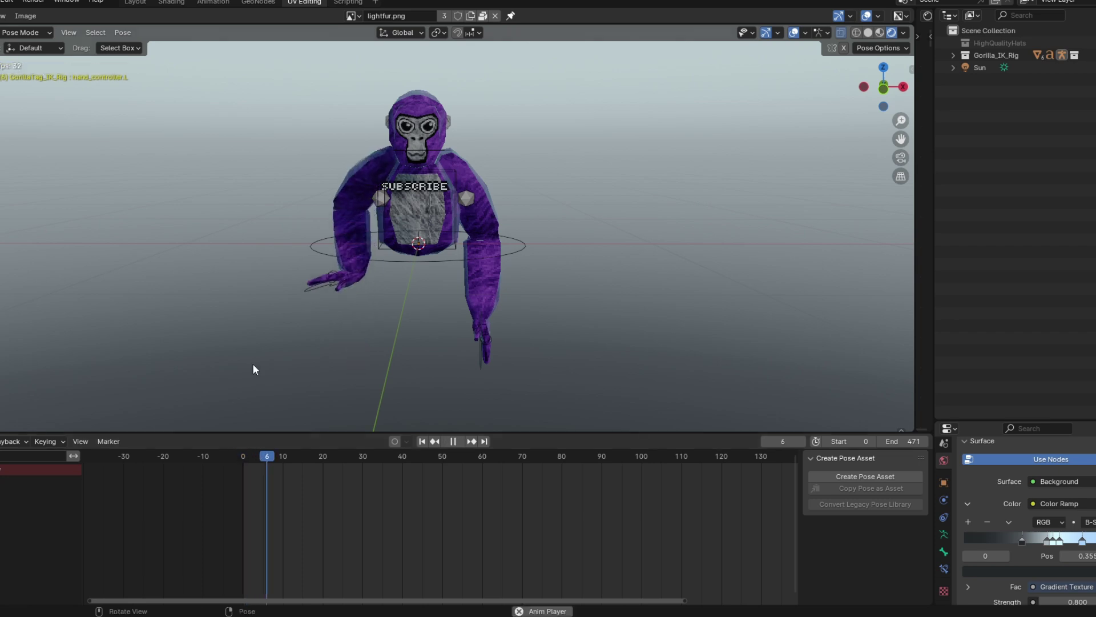
key("space")
Go to frame 19 and reselect the hand_controller.L bone.
left_click_drag(406, 457, 318, 475)
left_click(519, 231)
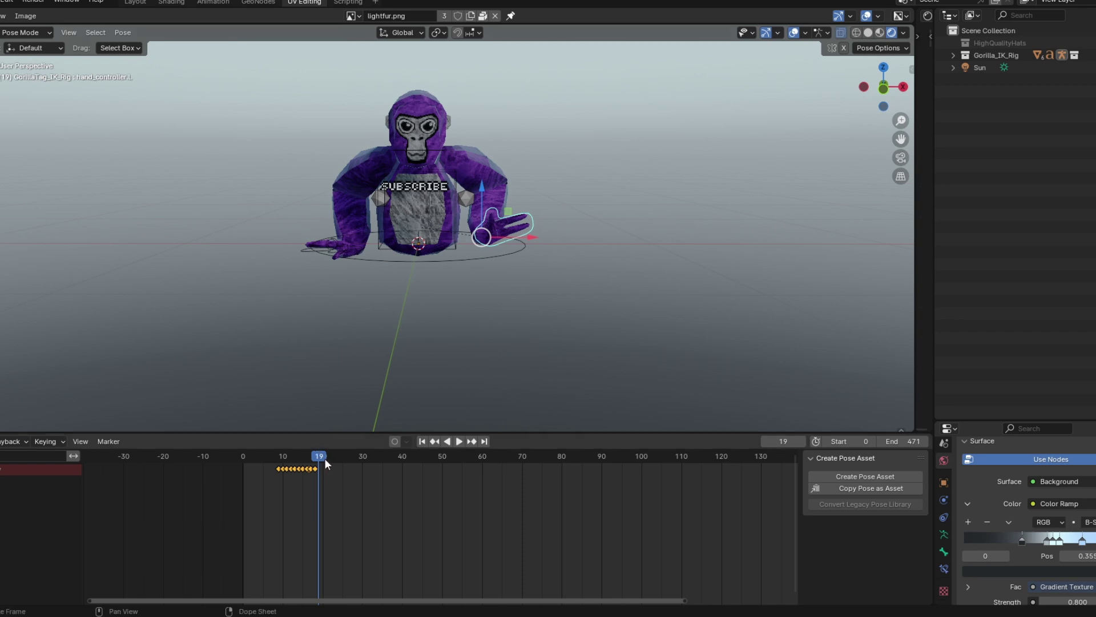
left_click_drag(320, 460, 320, 461)
Replay the animation from frame 0 with the hand_controller.L bone selected, and return to frame 19.
left_click(241, 456)
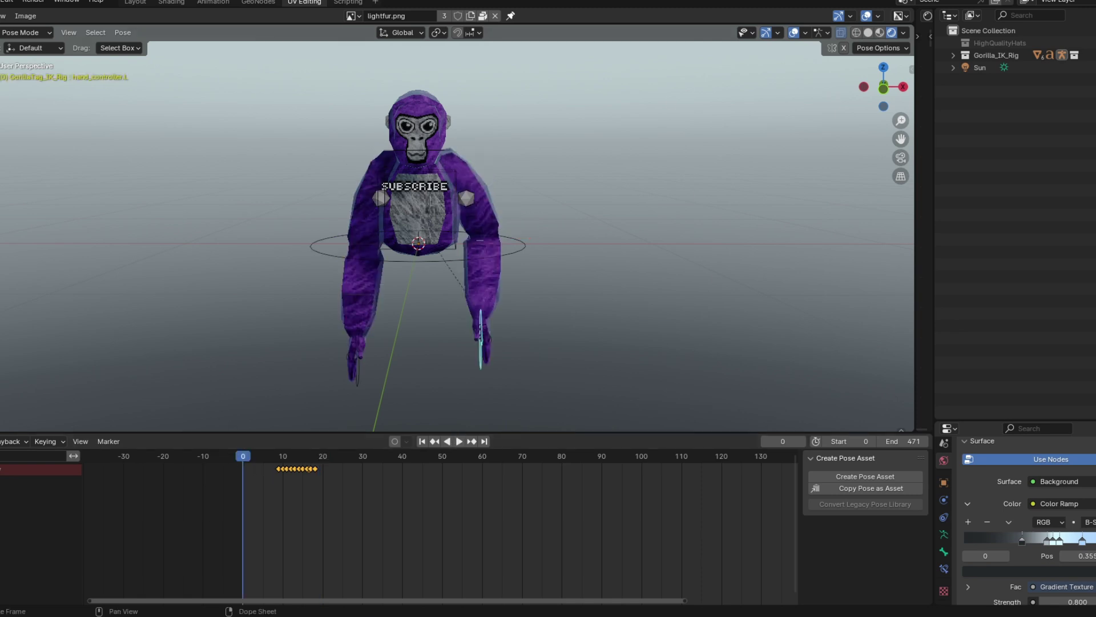
left_click(460, 443)
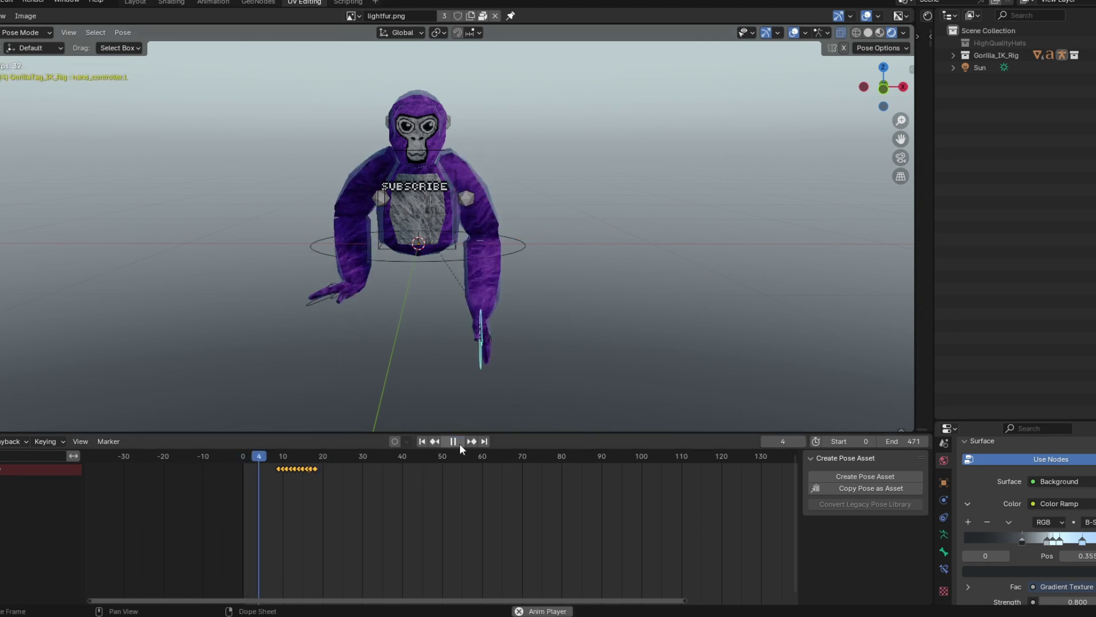
key("space")
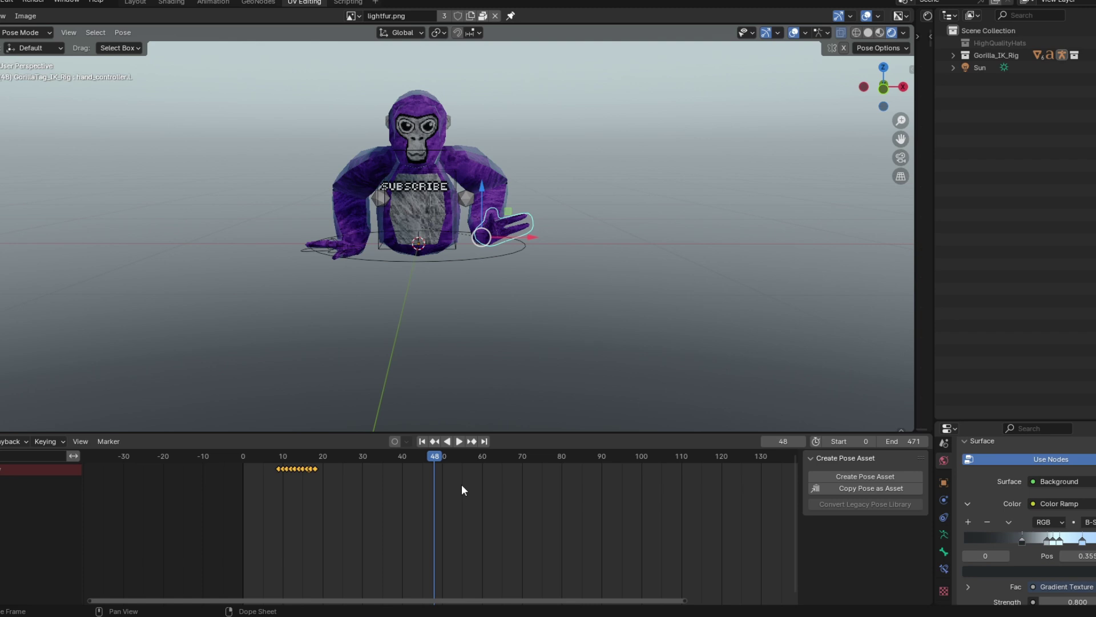
left_click(321, 458)
key("space")
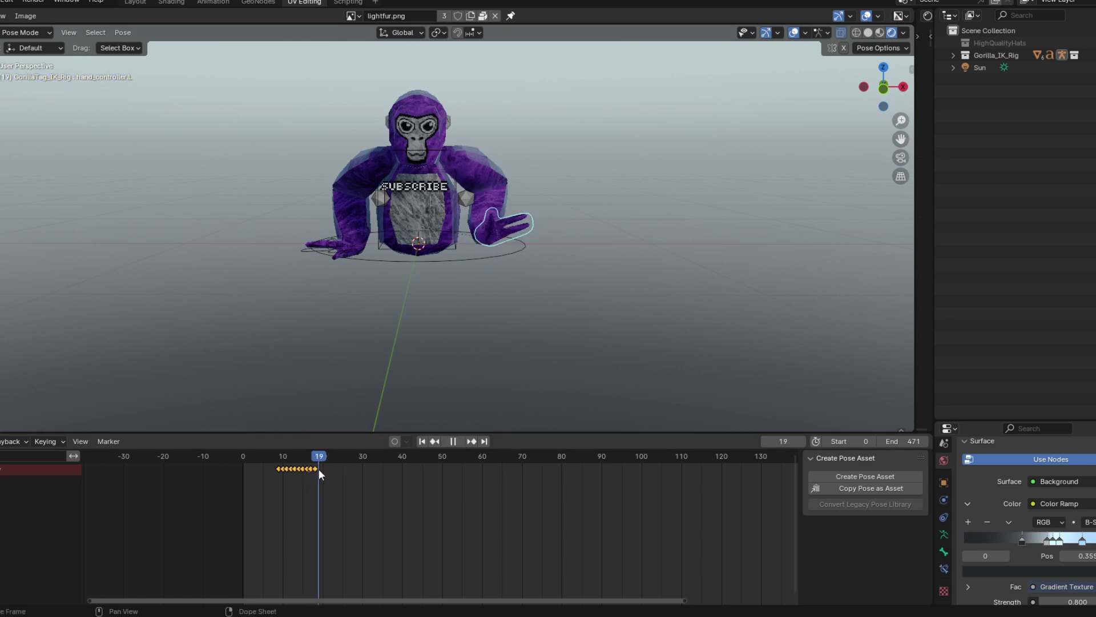
Stop playback, adjust the hand_controller.L bone's pose at frame 19, and insert a location and rotation keyframe.
key("space")
left_click_drag(523, 225, 496, 195)
left_click(122, 33)
mouse_move(143, 108)
left_click(268, 107)
Continue the left-hand motion by keyframing the hand_controller.L bone's pose at frames 20, 21 and 22.
left_click(322, 458)
left_click(129, 31)
left_click(291, 98)
left_click(326, 458)
left_click(126, 32)
left_click(296, 96)
left_click(331, 457)
left_click(122, 32)
mouse_move(146, 100)
left_click(291, 100)
Keyframe the hand_controller.L bone's location and rotation on each frame from 23 to 26.
key("Right")
left_click(121, 33)
left_click(291, 100)
left_click(340, 457)
left_click(125, 33)
left_click(291, 100)
left_click(343, 458)
left_click(122, 33)
left_click(291, 100)
left_click(347, 458)
left_click(122, 32)
mouse_move(147, 100)
left_click(291, 100)
At frame 27, rotate the hand_controller.L bone and insert a keyframe for its new pose.
left_click_drag(876, 108, 865, 84)
key("Right")
left_click(468, 229)
left_click(468, 228)
left_click(467, 228)
left_click_drag(489, 193, 516, 217)
left_click(127, 33)
left_click(292, 100)
Insert location and rotation keyframes for the hand_controller.L bone on each frame from 28 to 31.
left_click(355, 457)
left_click(107, 33)
left_click(291, 100)
left_click(358, 458)
left_click(123, 33)
left_click(296, 95)
key("Right")
left_click(122, 33)
left_click(286, 98)
key("Right")
left_click(123, 32)
left_click(291, 99)
Finish the left-hand wave by keyframing the hand_controller.L bone's pose at frames 32 and 33.
left_click(372, 460)
left_click(122, 33)
left_click(294, 113)
left_click(122, 32)
mouse_move(154, 98)
left_click(294, 96)
key("Right")
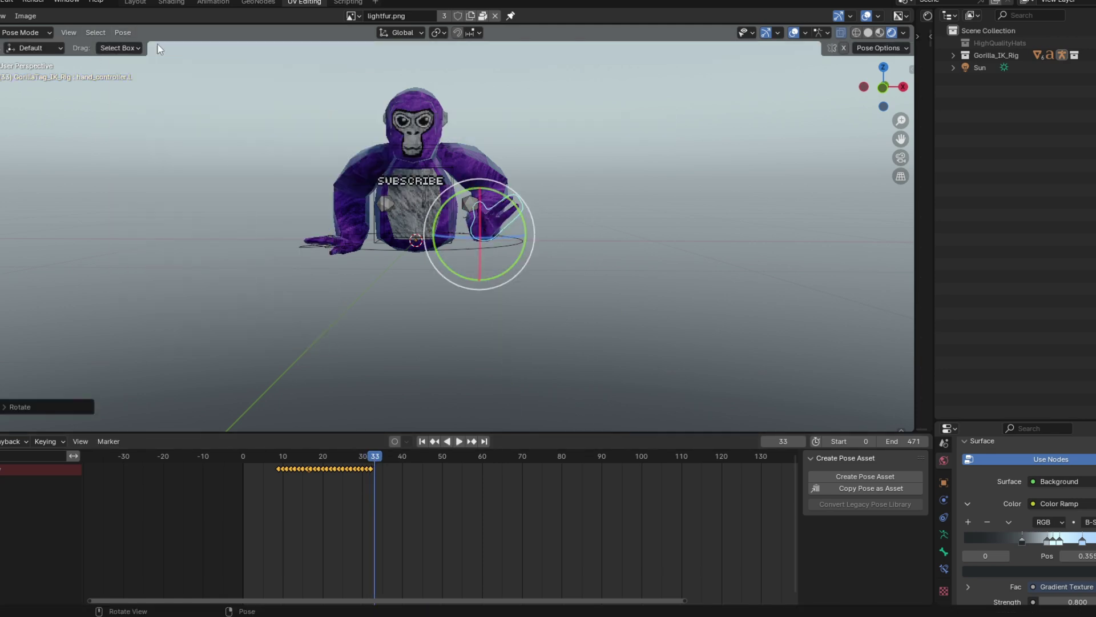
left_click(122, 33)
left_click(297, 100)
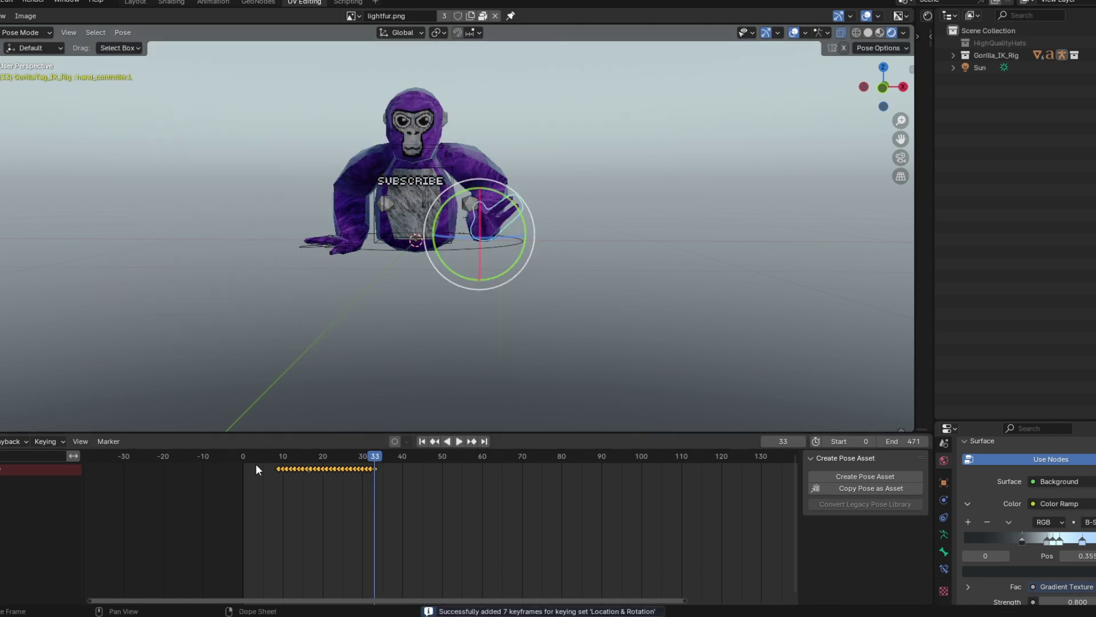
Play the animation from frame 0 to check the left-hand wave, and return to frame 18.
left_click(238, 452)
key("space")
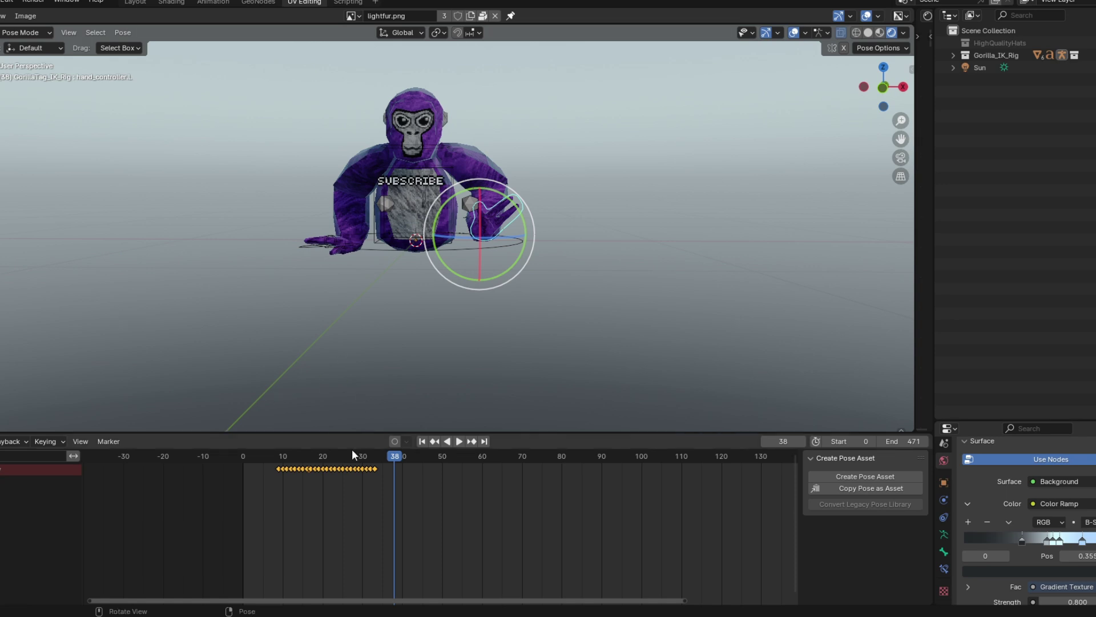
left_click_drag(358, 458, 315, 467)
Select the left-hand wave keyframes from frame 18 to 33 and copy them.
left_click_drag(394, 494, 316, 461)
scroll(354, 518, "up", 4)
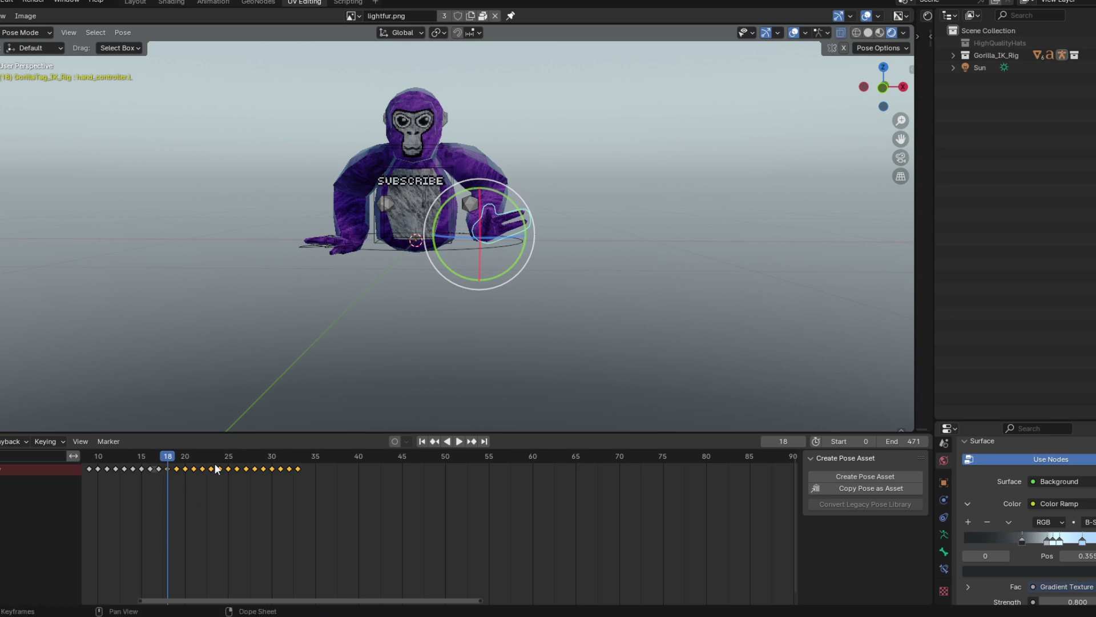
right_click(240, 468)
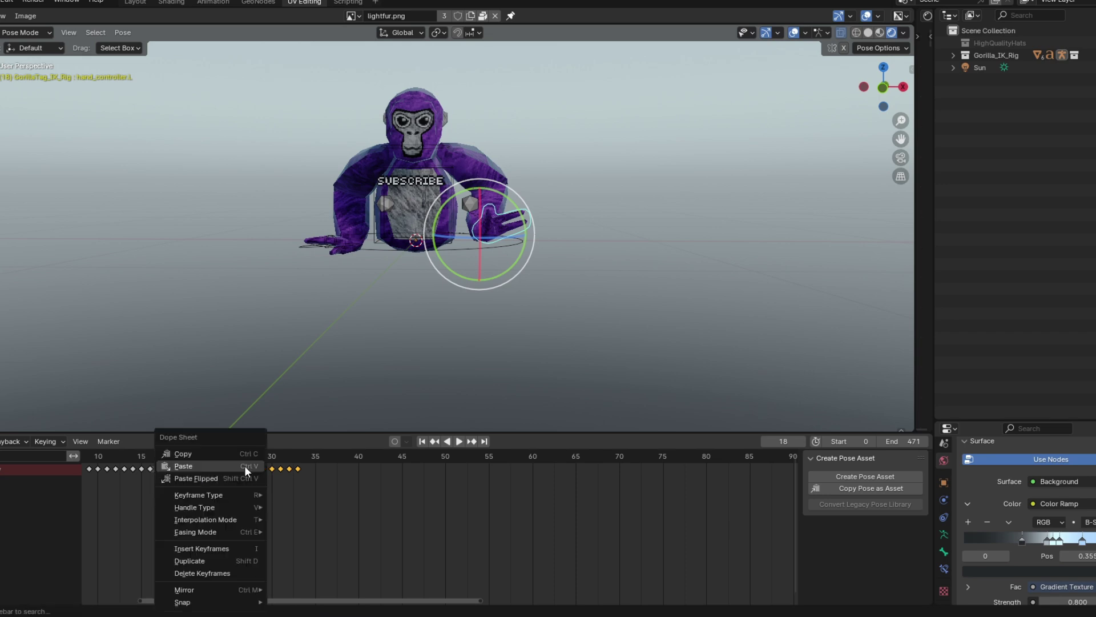
left_click(239, 457)
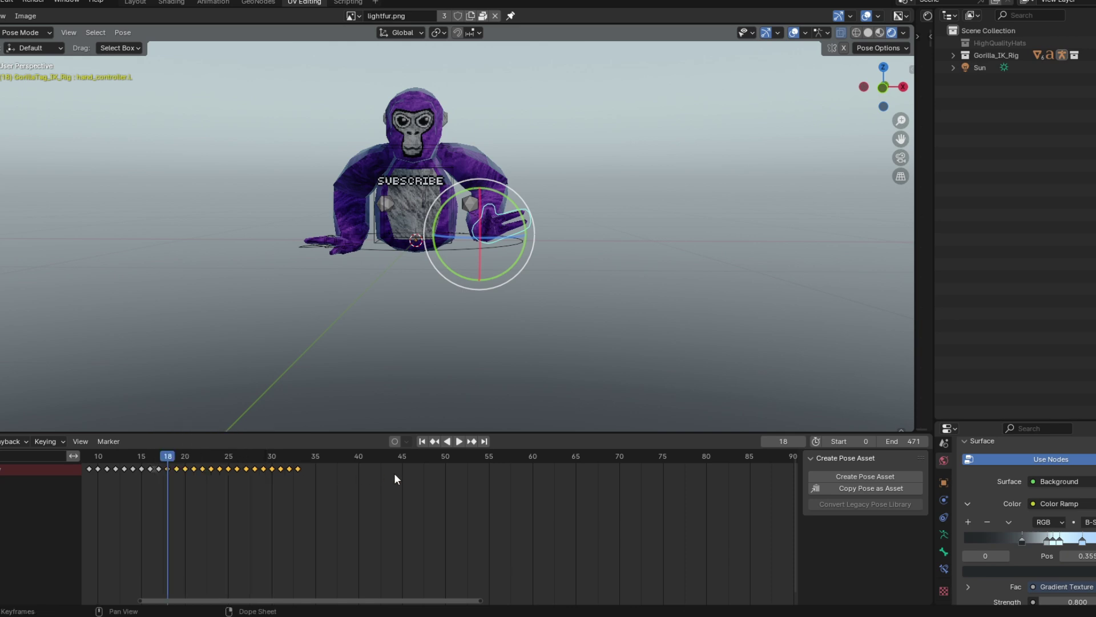
Go to frame 34 and paste the copied wave keyframes there.
key("space")
left_click_drag(305, 460, 306, 460)
key("space")
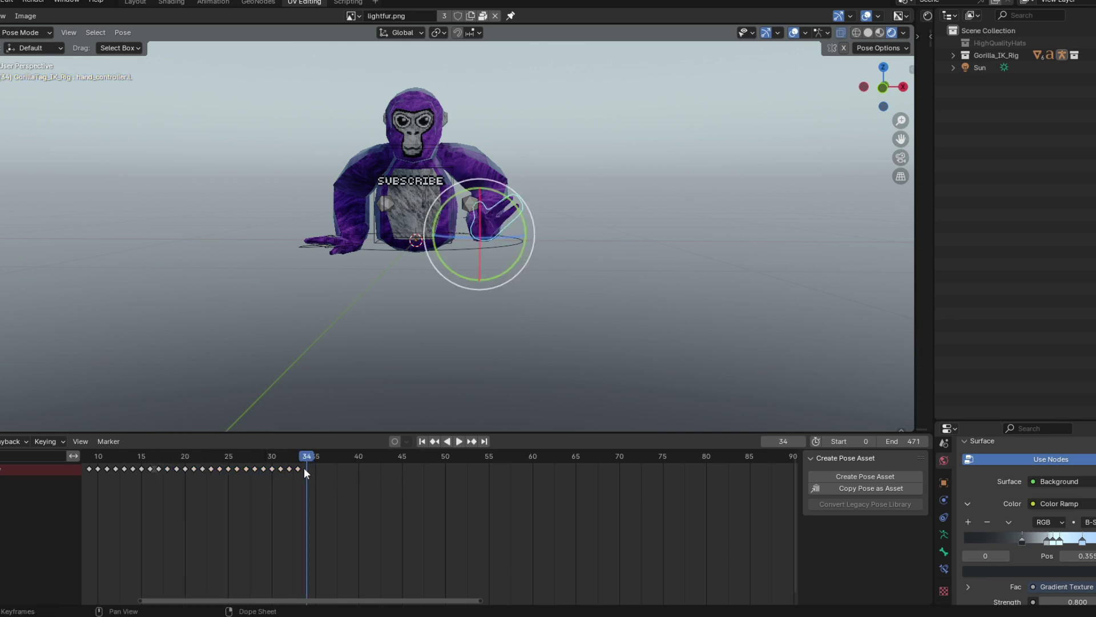
right_click(304, 467)
left_click(308, 475)
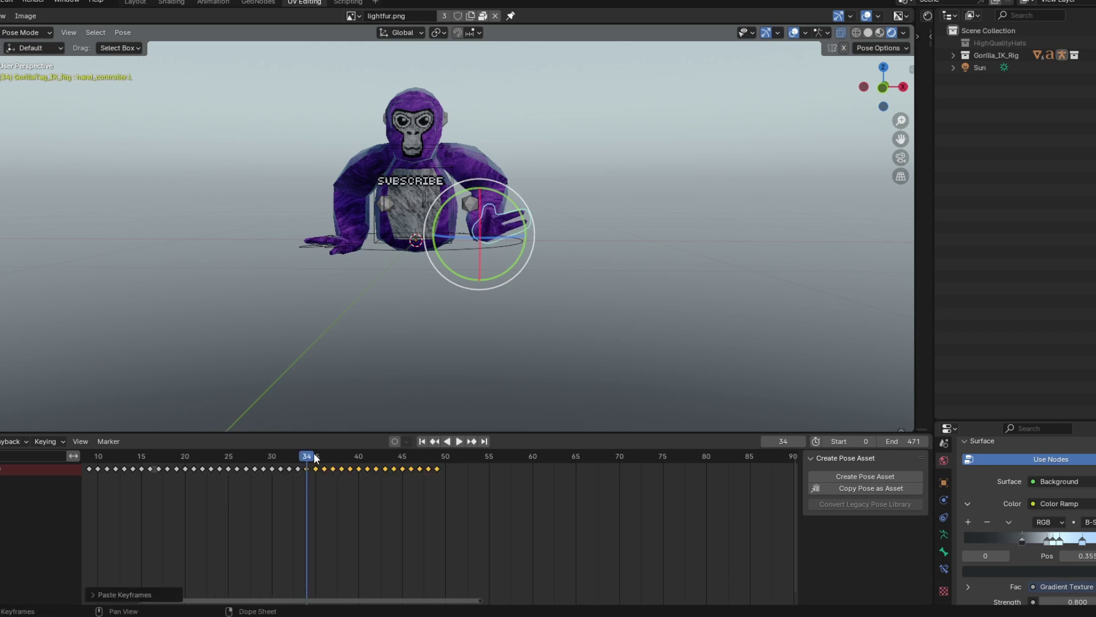
Paste the copied wave keyframes again directly after frame 49 and play the result back.
left_click_drag(311, 453, 234, 493)
right_click(444, 465)
left_click(443, 465)
key("space")
key("space")
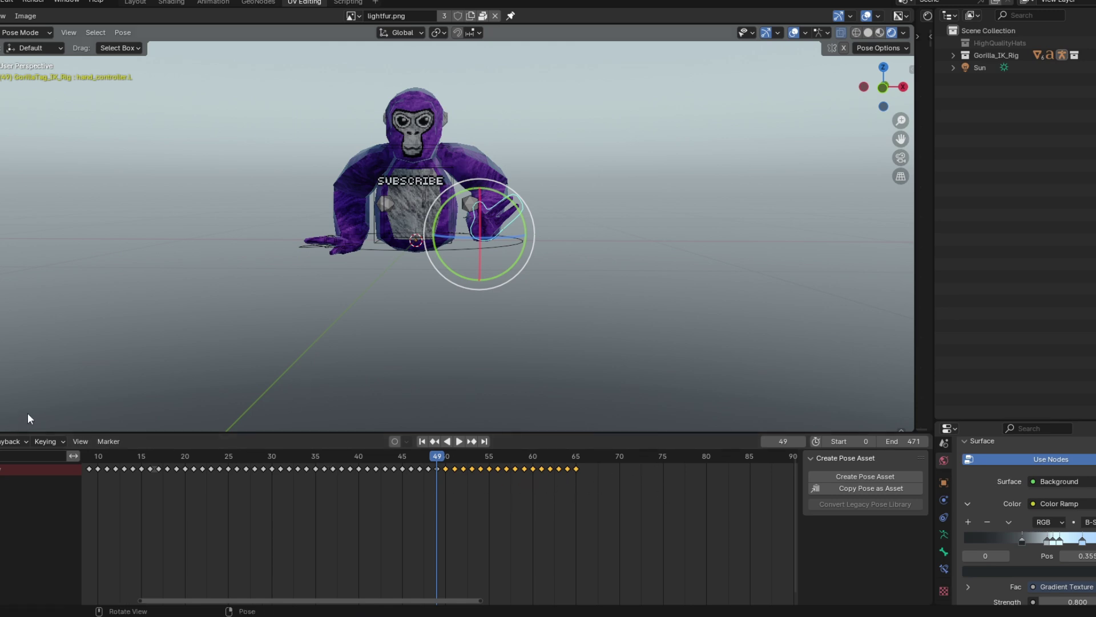
Copy all wave keyframes from frame 18 to 65 and paste them at frame 66.
left_click(13, 441)
left_click(443, 458)
left_click_drag(443, 458, 171, 494)
left_click_drag(616, 496, 162, 455)
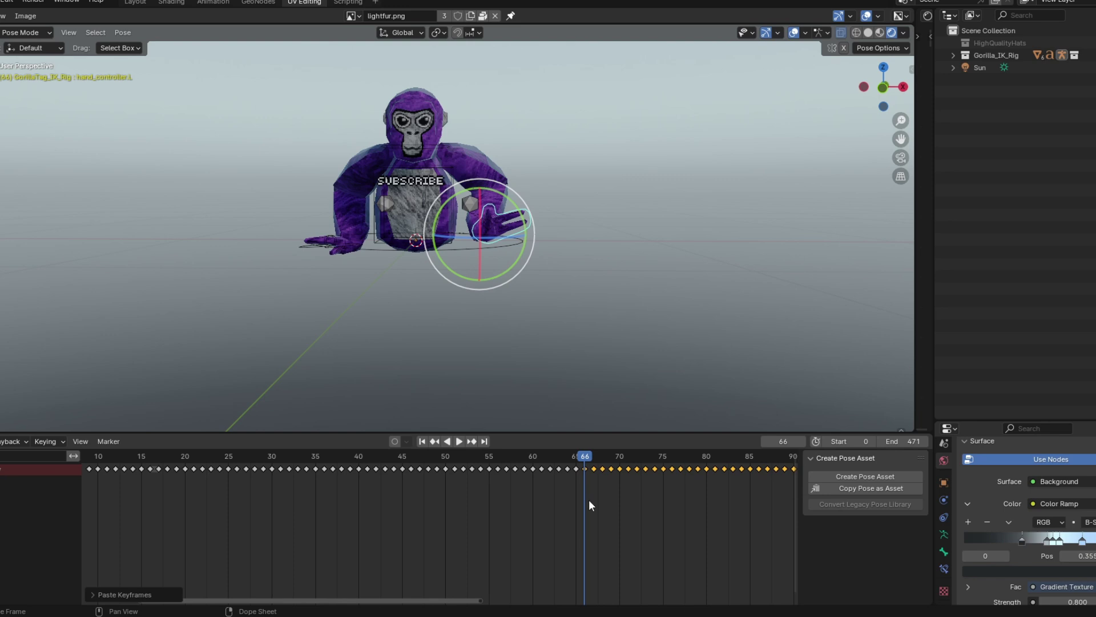
left_click(590, 500)
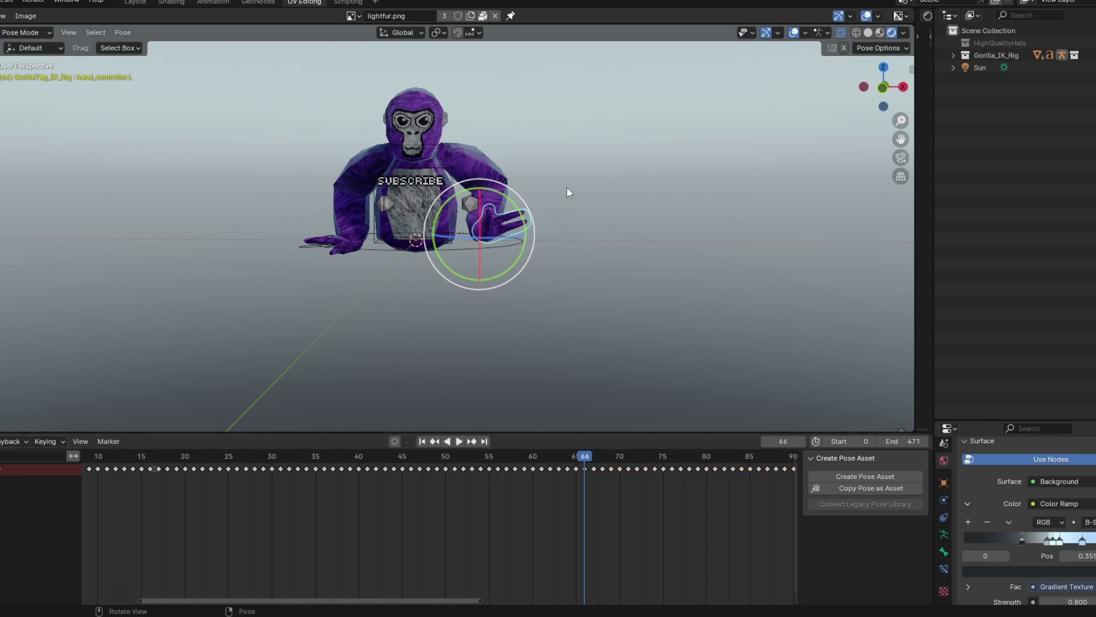
Deselect the hand bone, switch the rig to Object Mode, and clear the object selection.
left_click(620, 256)
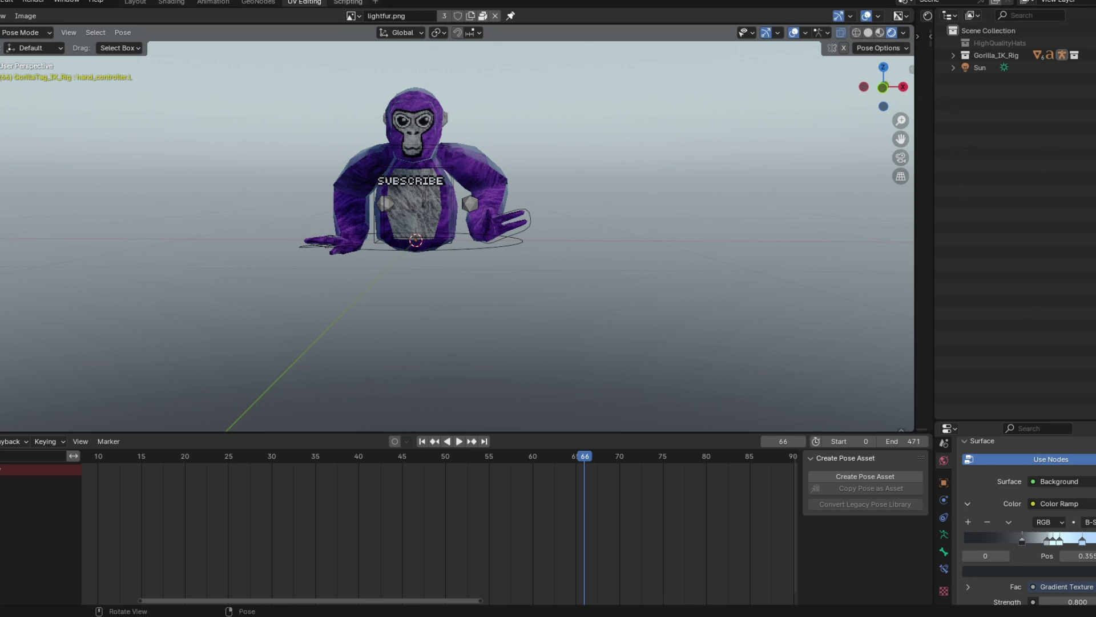
left_click(36, 32)
left_click(47, 43)
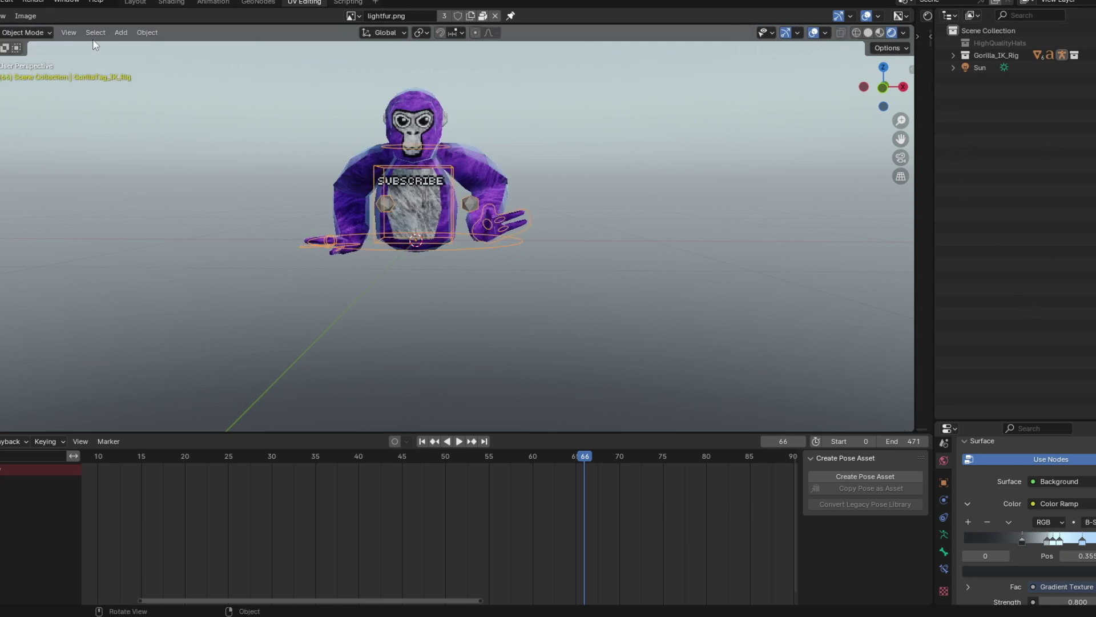
left_click(621, 238)
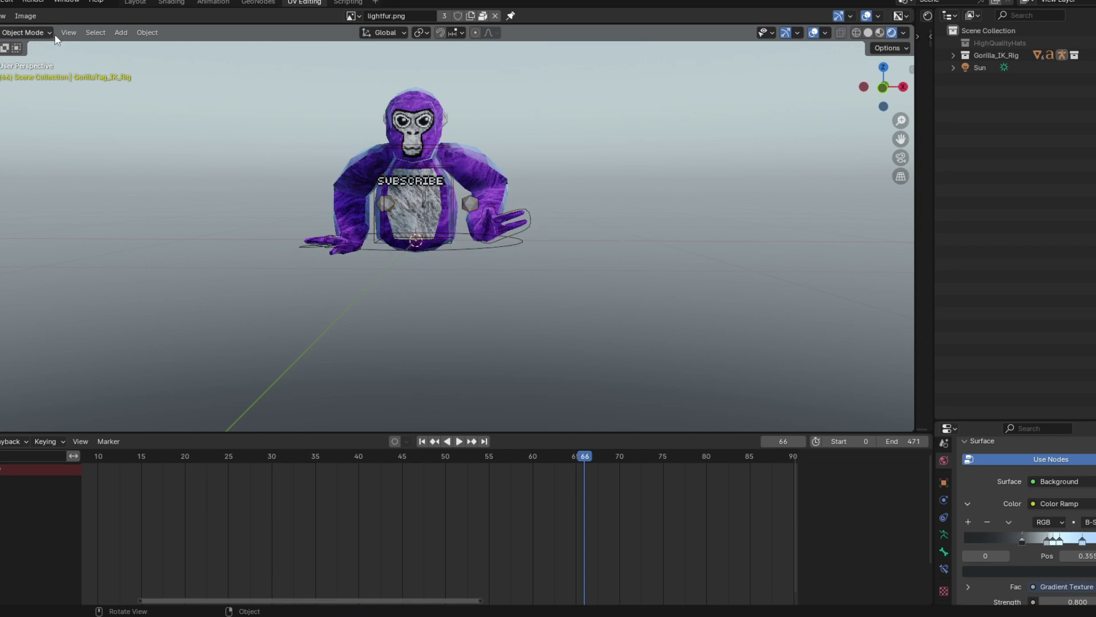
Add a camera to the scene and select it in the scene collection.
left_click(121, 33)
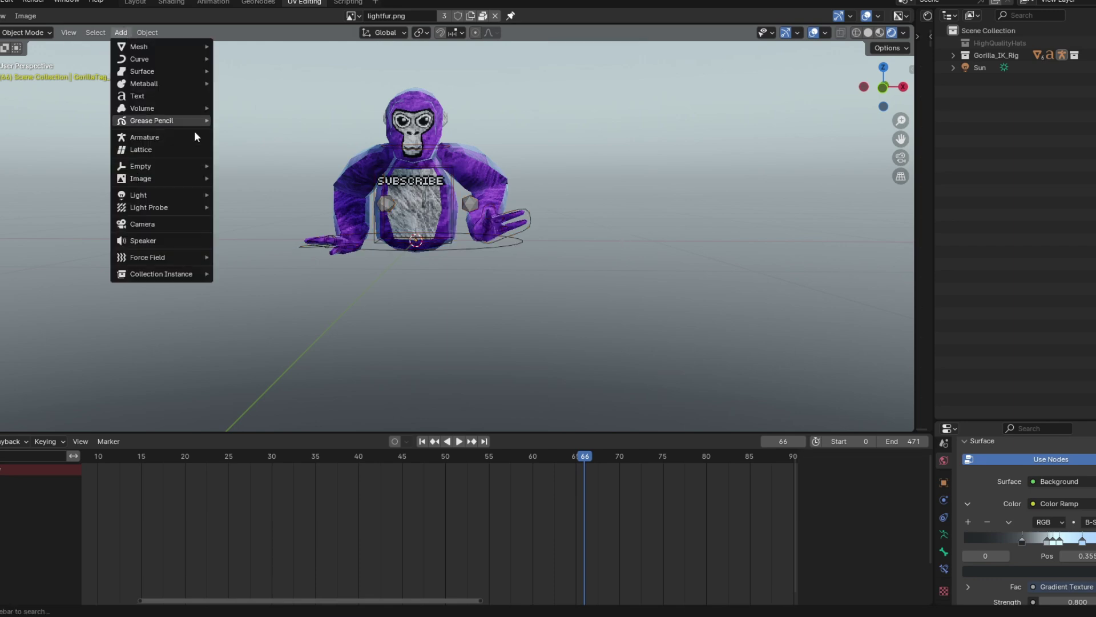
left_click(159, 224)
scroll(465, 242, "down", 5)
scroll(615, 297, "up", 9)
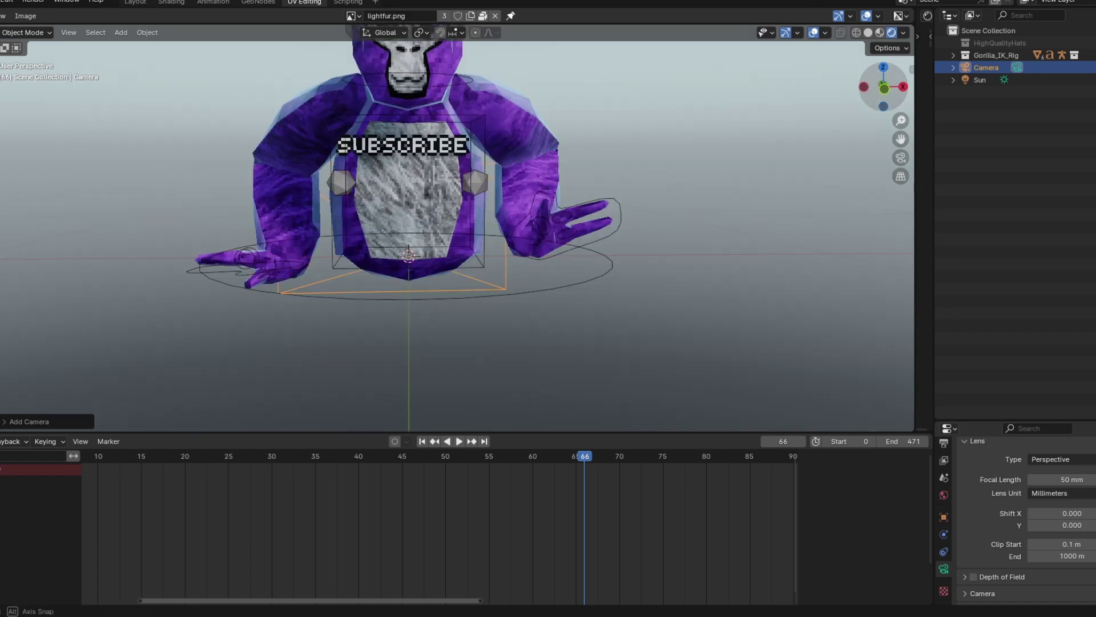
left_click_drag(873, 88, 935, 116)
left_click(1043, 84)
left_click(1040, 67)
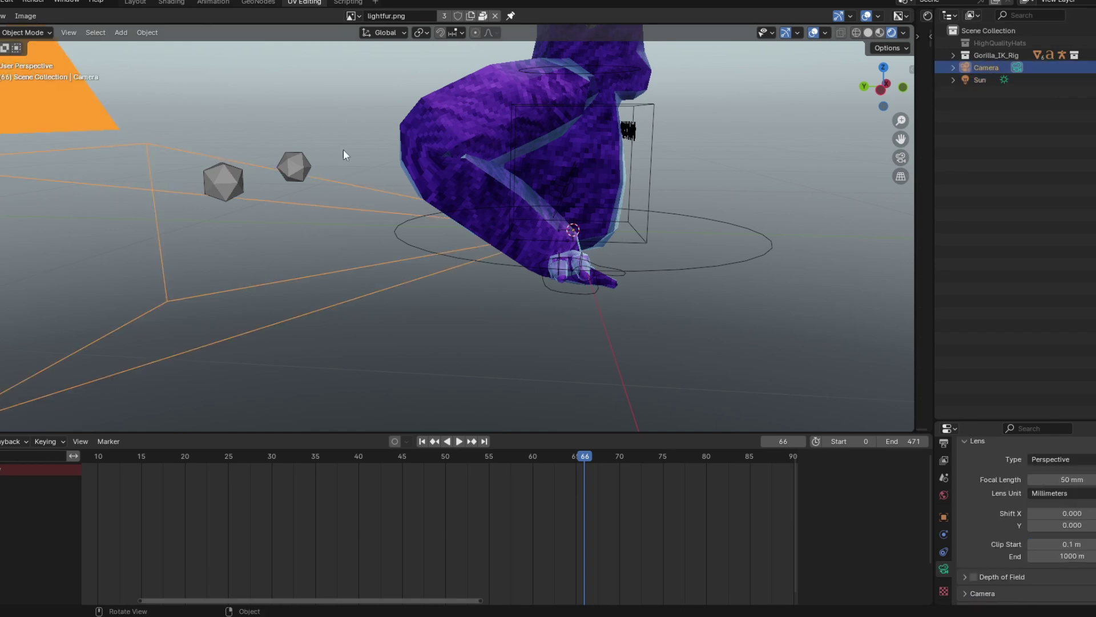
Move the camera from behind the gorilla to its front and line it up with the character.
left_click(1, 132)
left_click_drag(537, 229, 343, 227)
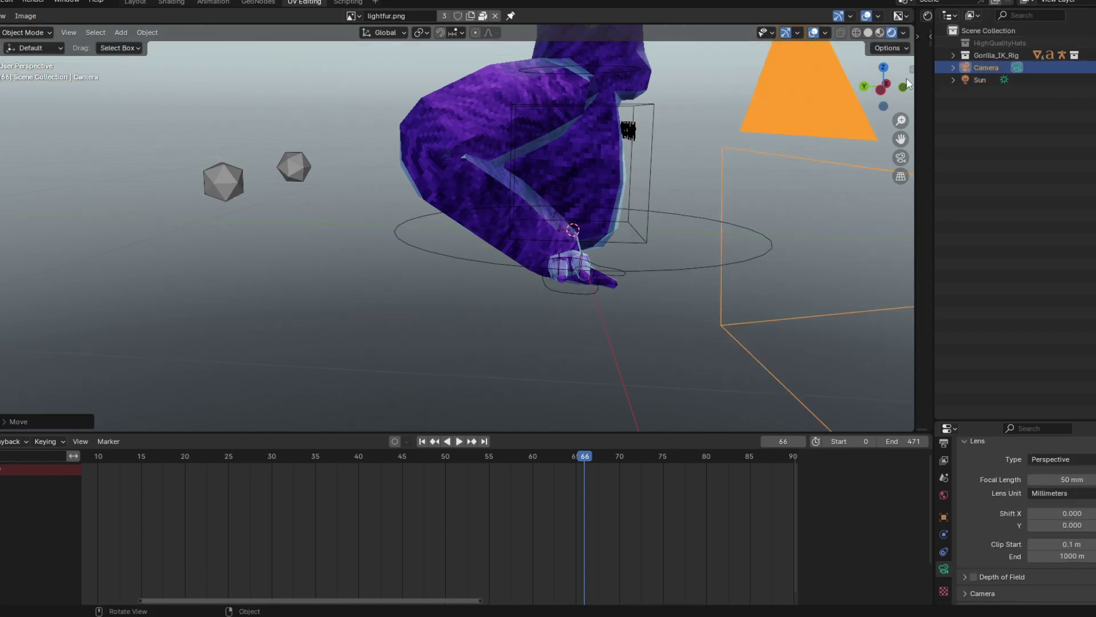
left_click_drag(904, 89, 741, 218)
scroll(741, 217, "down", 5)
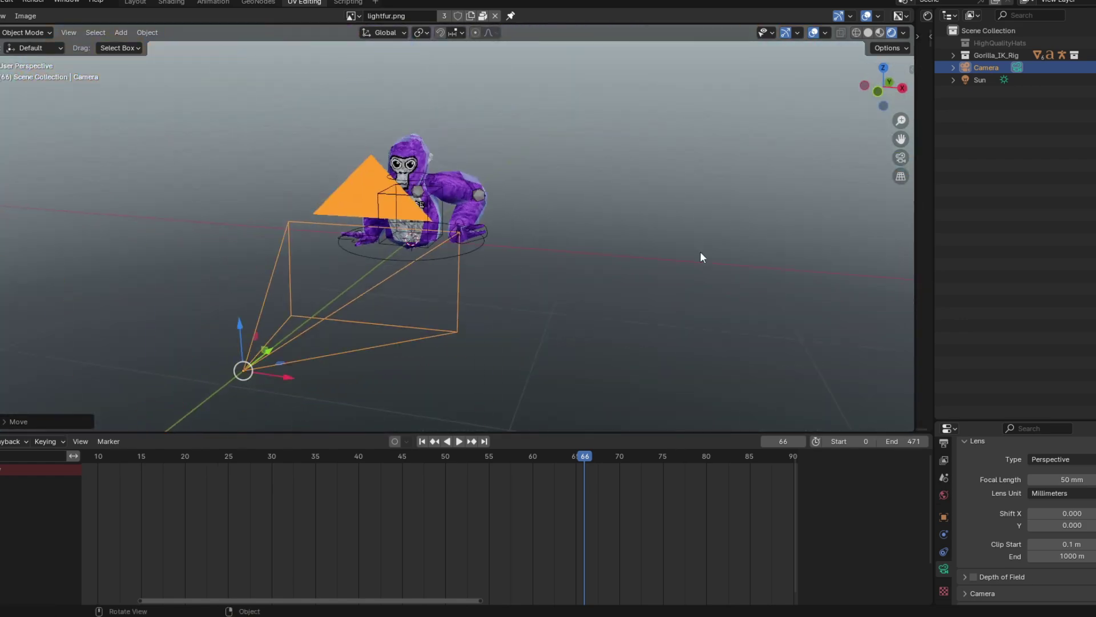
left_click_drag(276, 349, 245, 348)
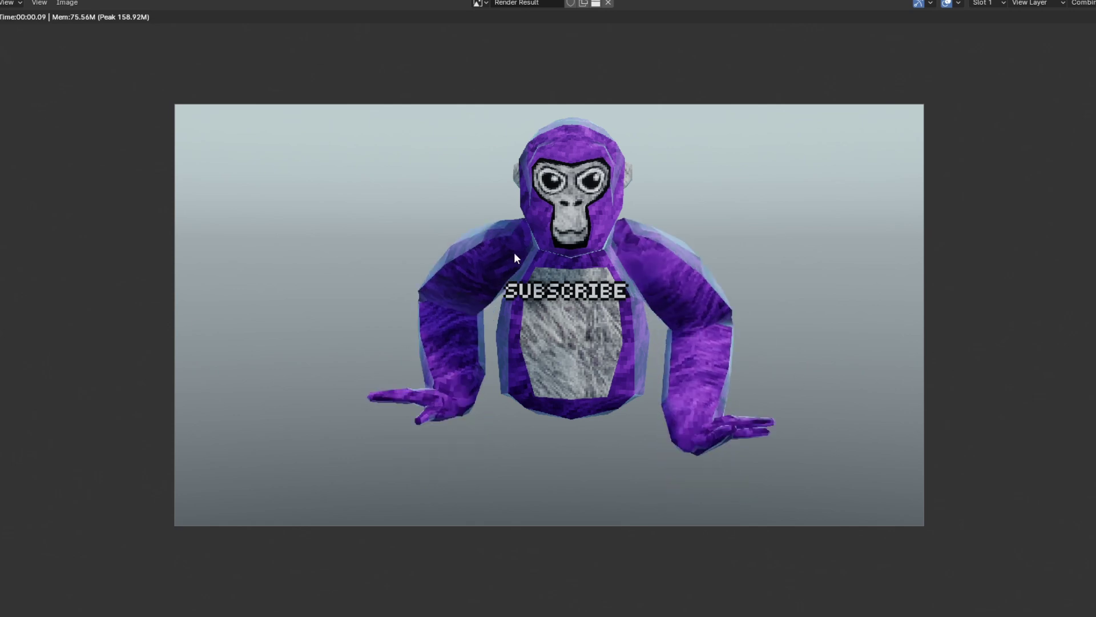
Save the rendered still image of the gorilla.
left_click(67, 2)
left_click(115, 105)
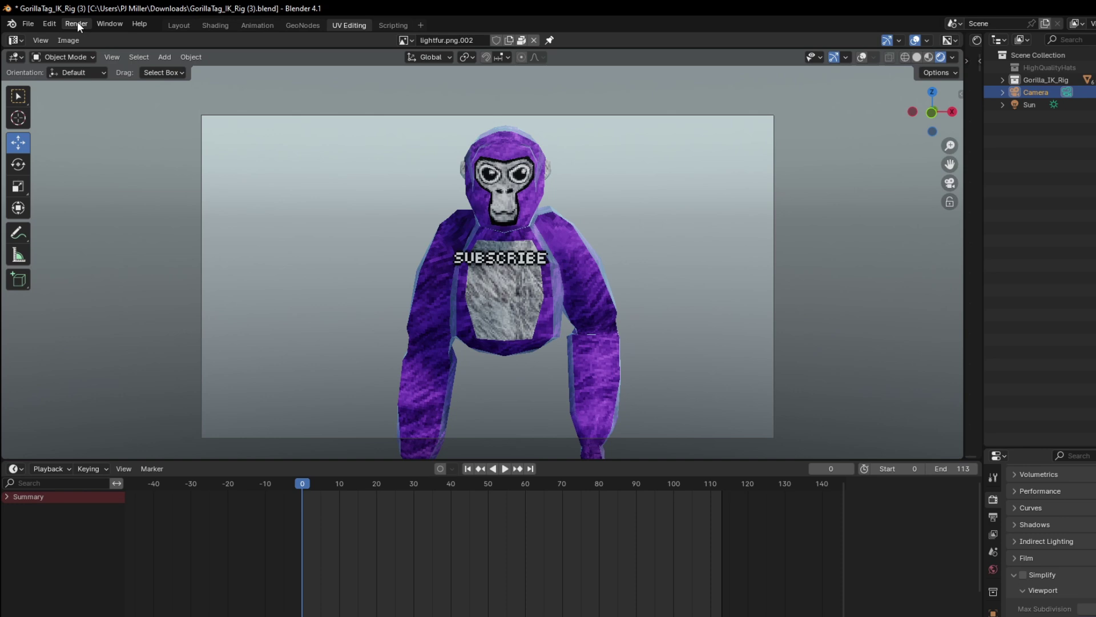
View the rendered animation in the playback window, read its output file path, and close the window.
left_click(77, 23)
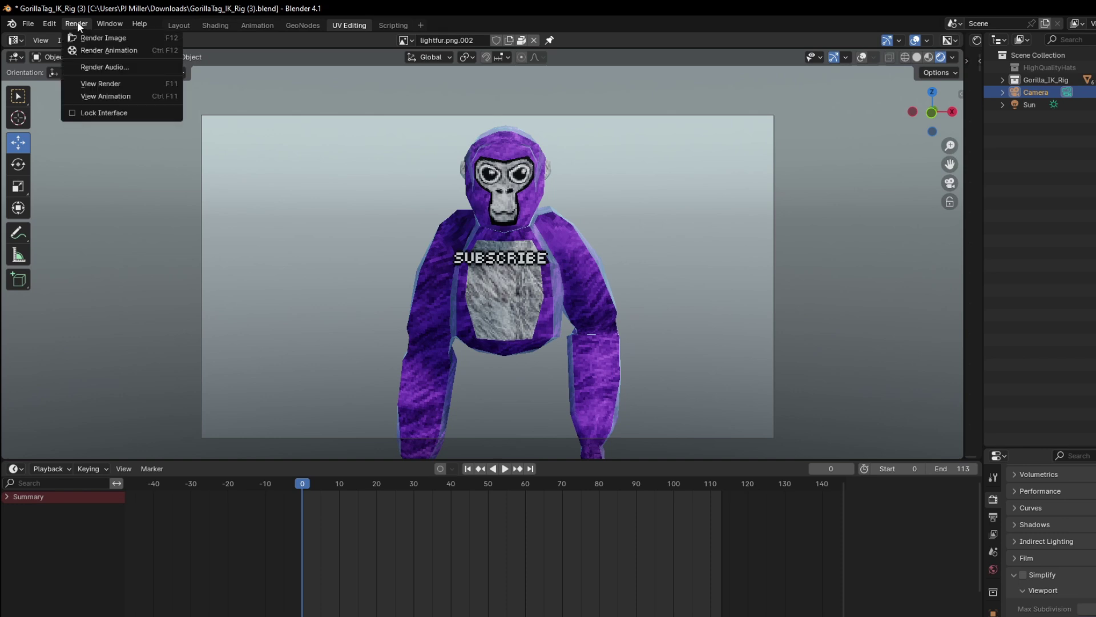
left_click(103, 97)
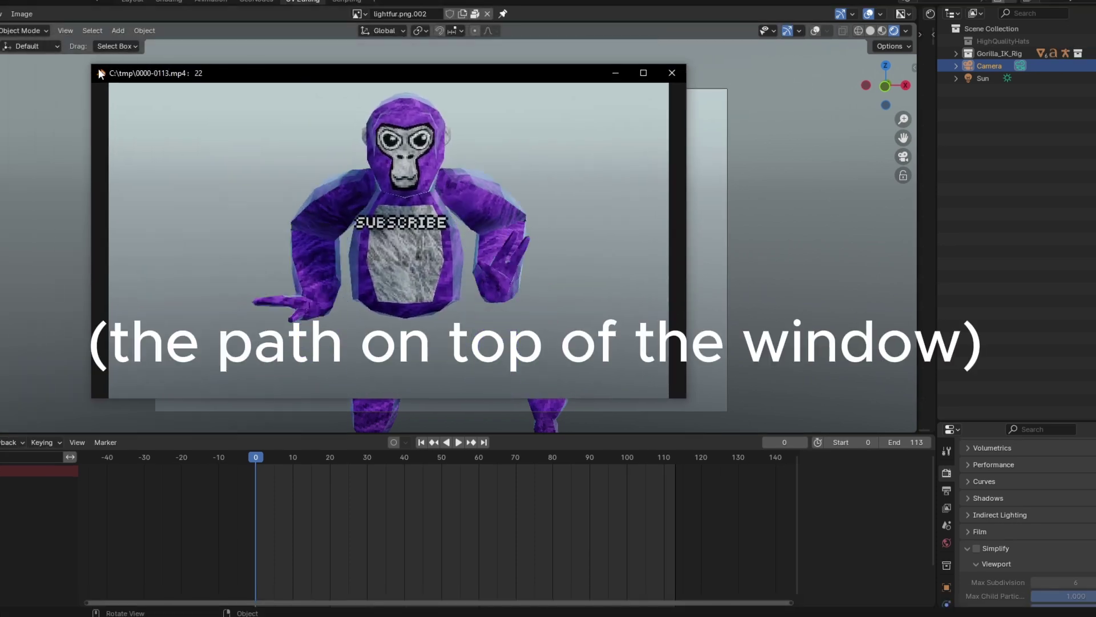
left_click_drag(98, 73, 124, 71)
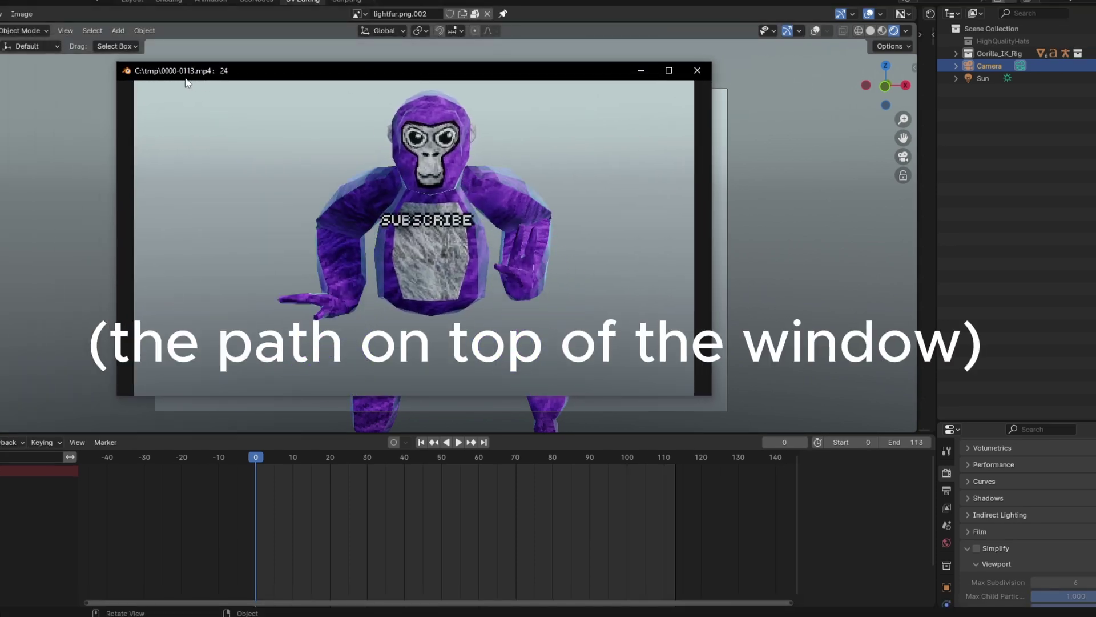
left_click(700, 71)
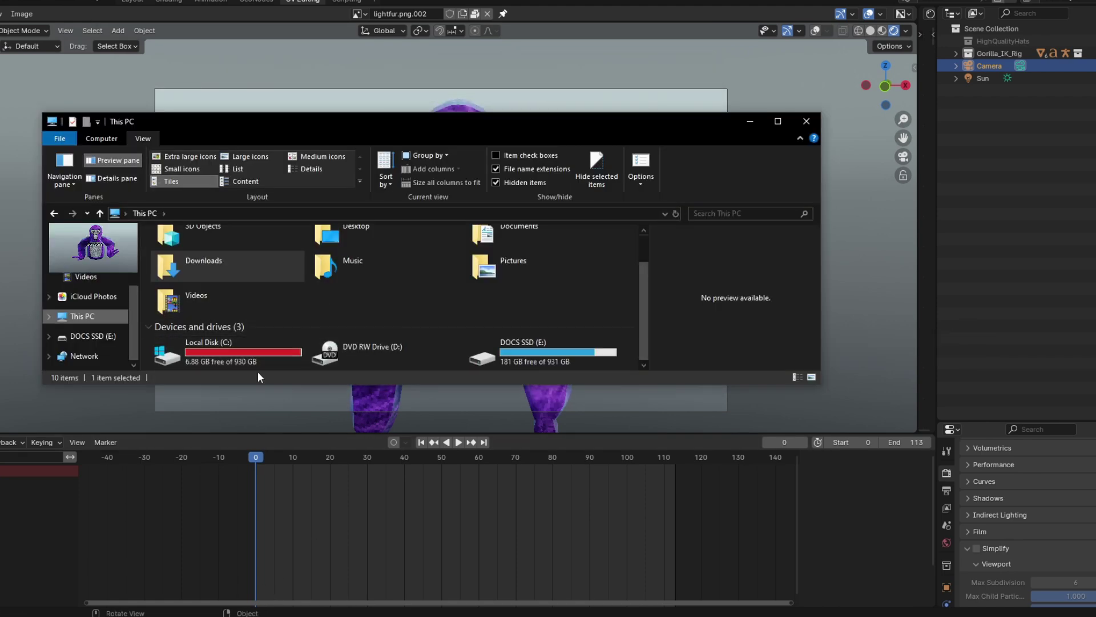
Switch to File Explorer and open the tmp folder on Local Disk (C:).
left_click(226, 343)
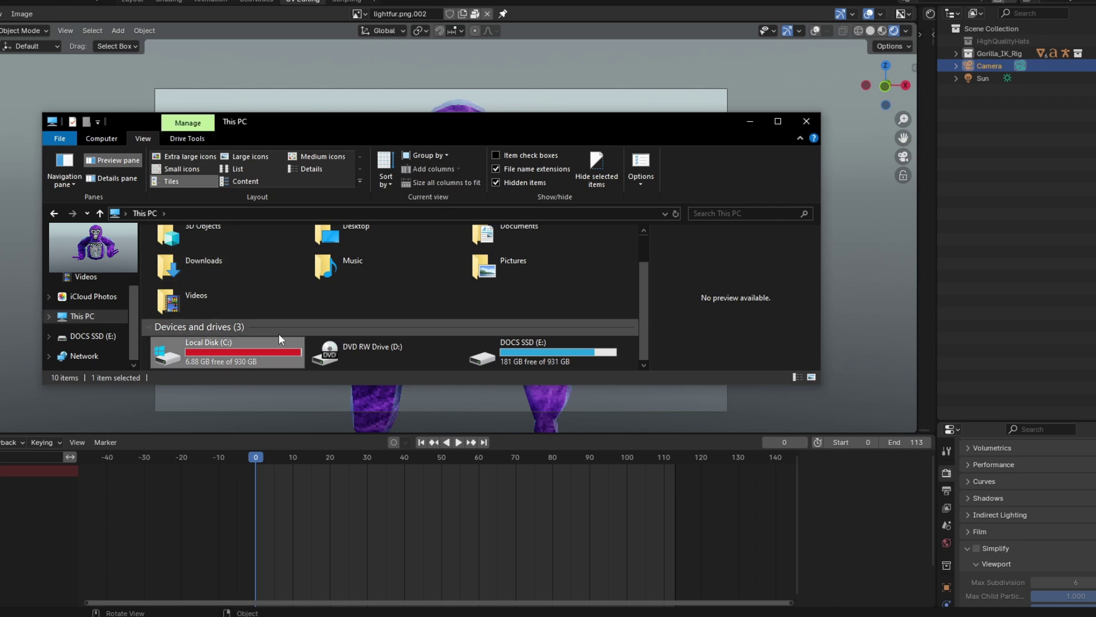
double_click(245, 352)
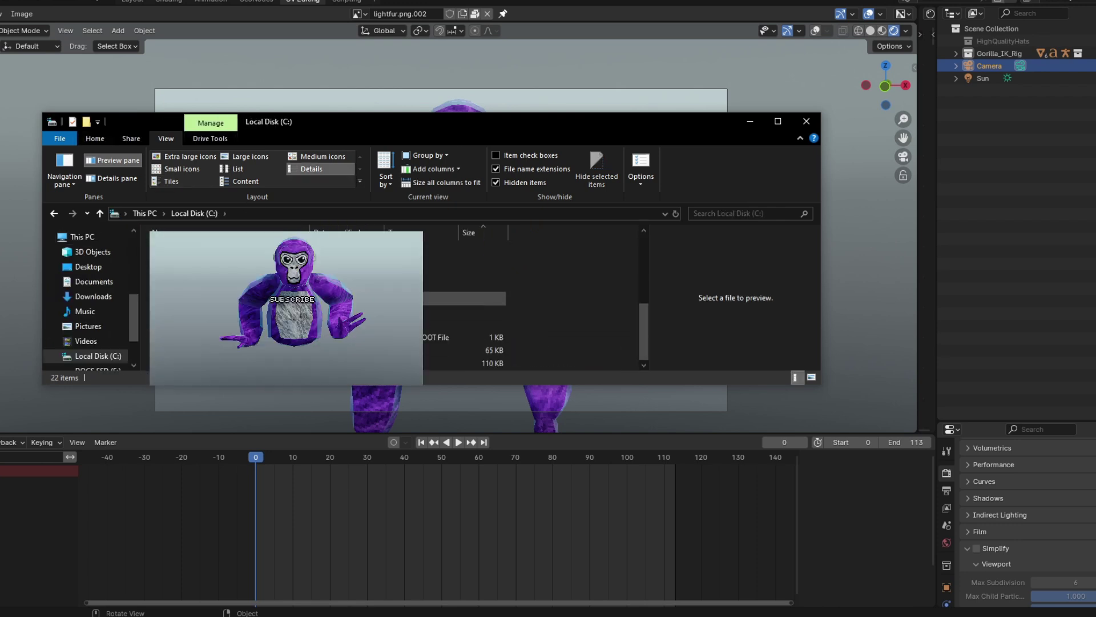
left_click(191, 283)
double_click(190, 284)
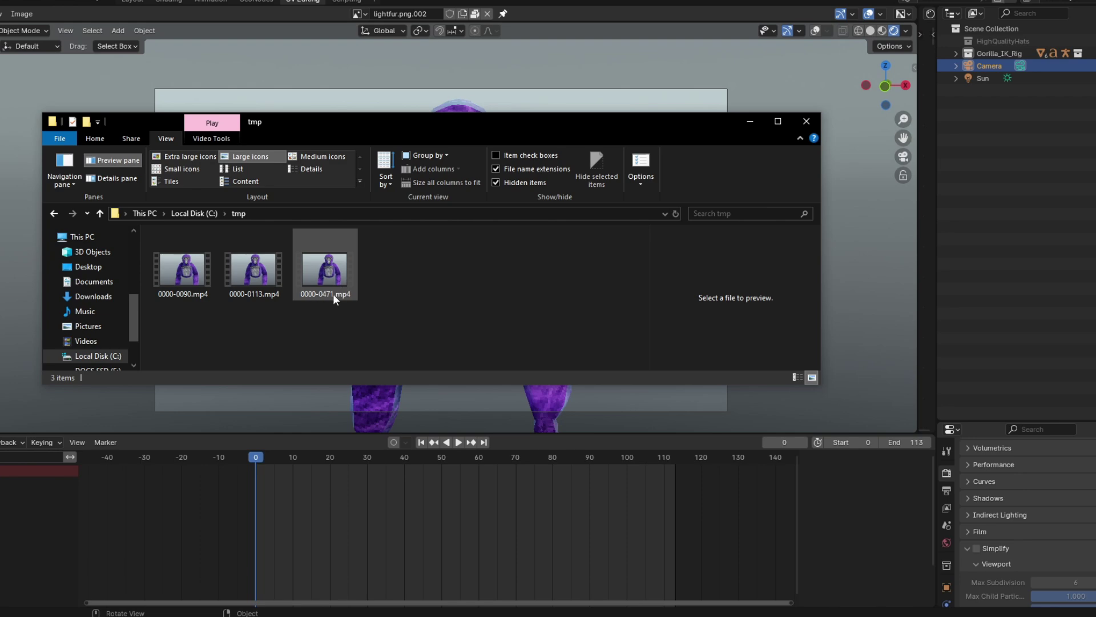
Select the rendered video 0000-0471.mp4 and copy it.
left_click(324, 280)
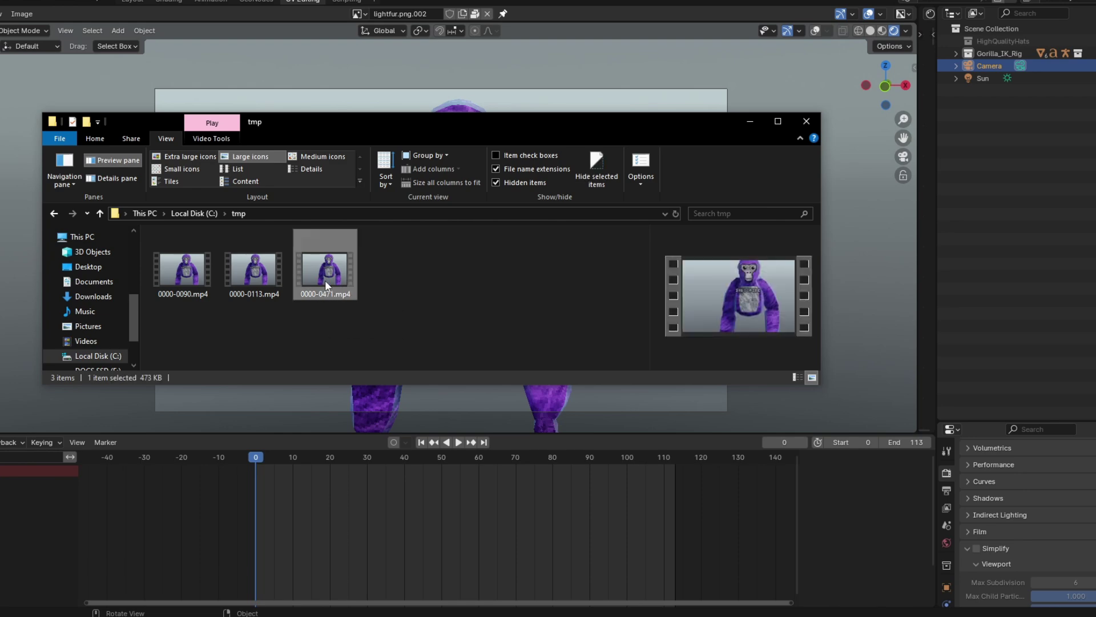
double_click(320, 289)
right_click(317, 269)
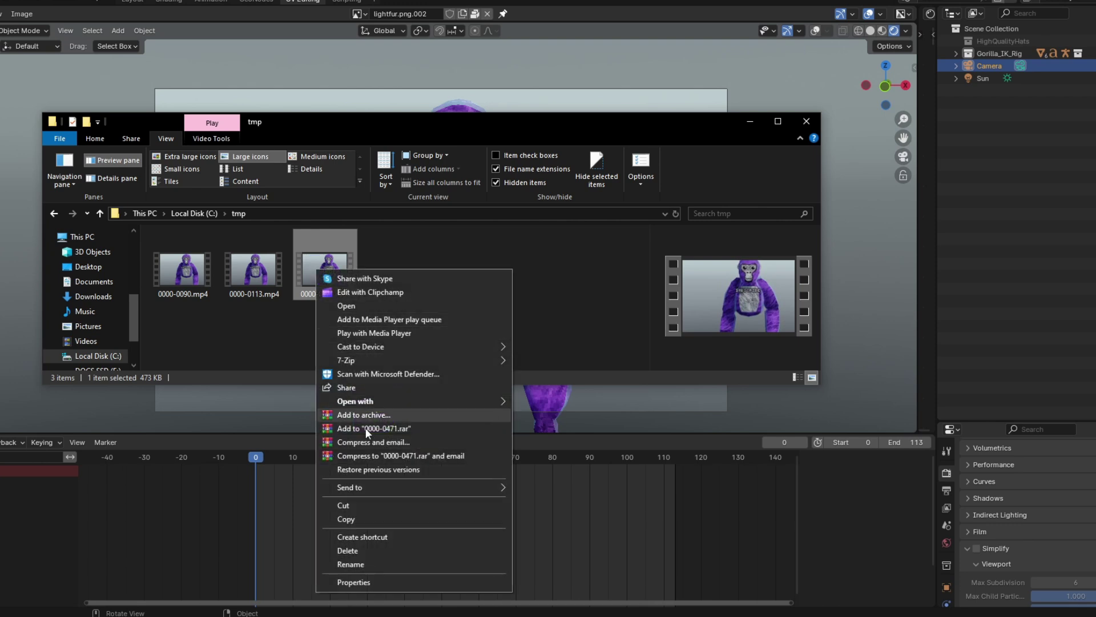
left_click(361, 520)
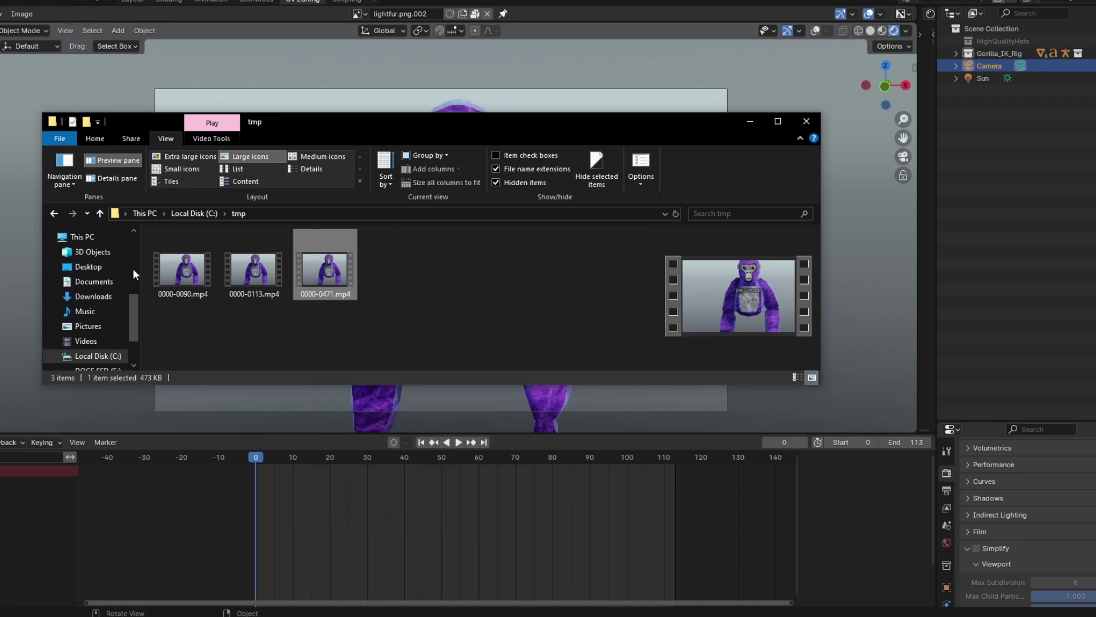
Create a new folder named "blender" in Documents.
left_click(119, 279)
right_click(765, 303)
left_click(928, 465)
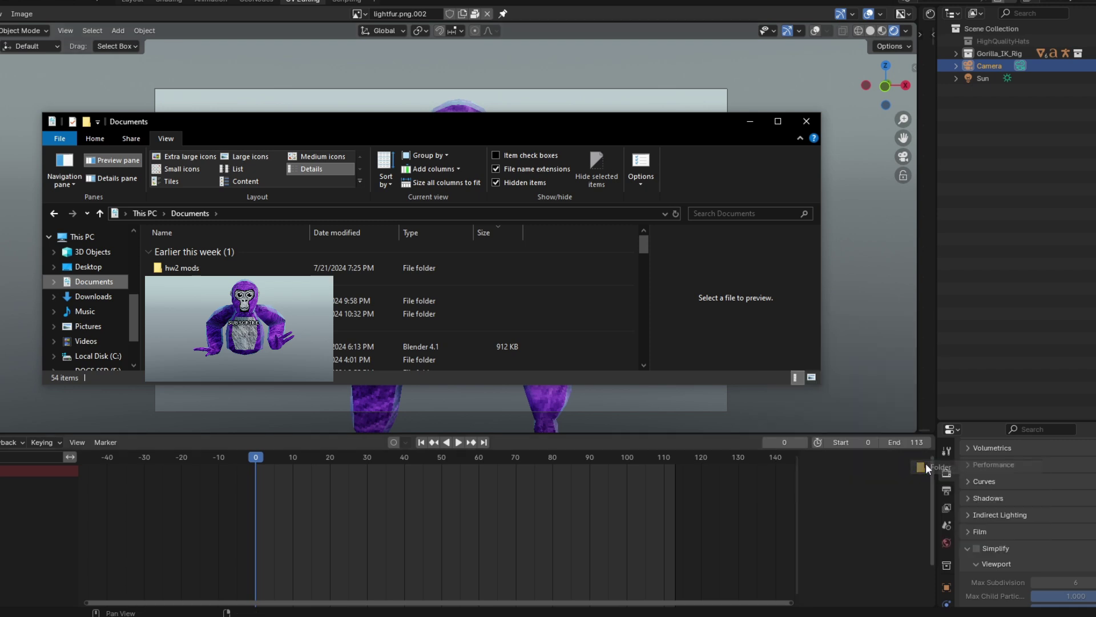
key("BackSpace")
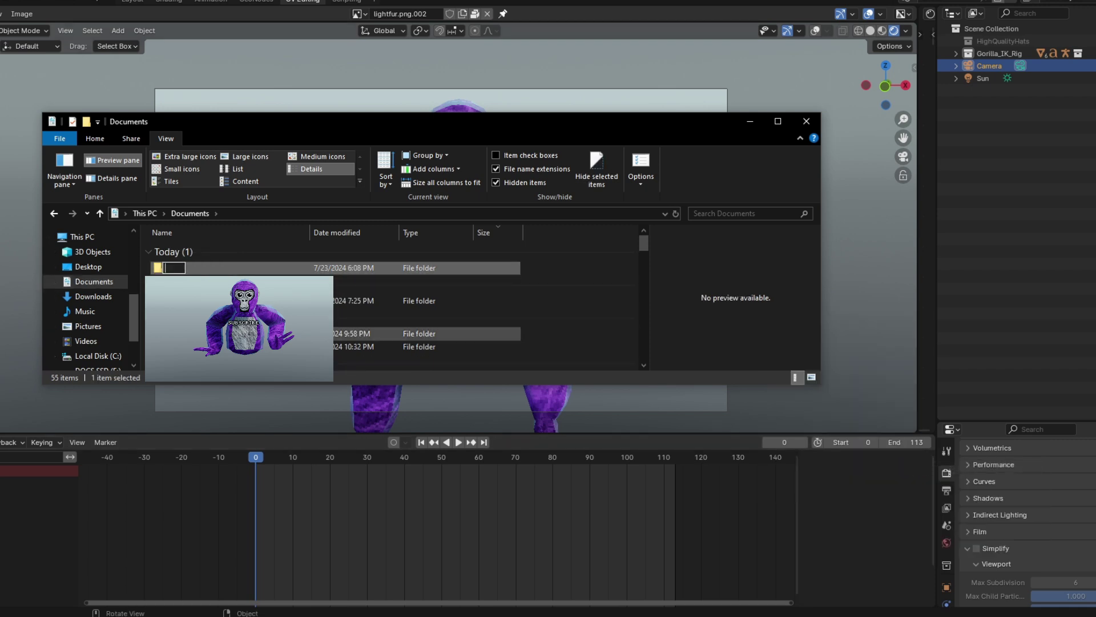
type("blender")
key("Return")
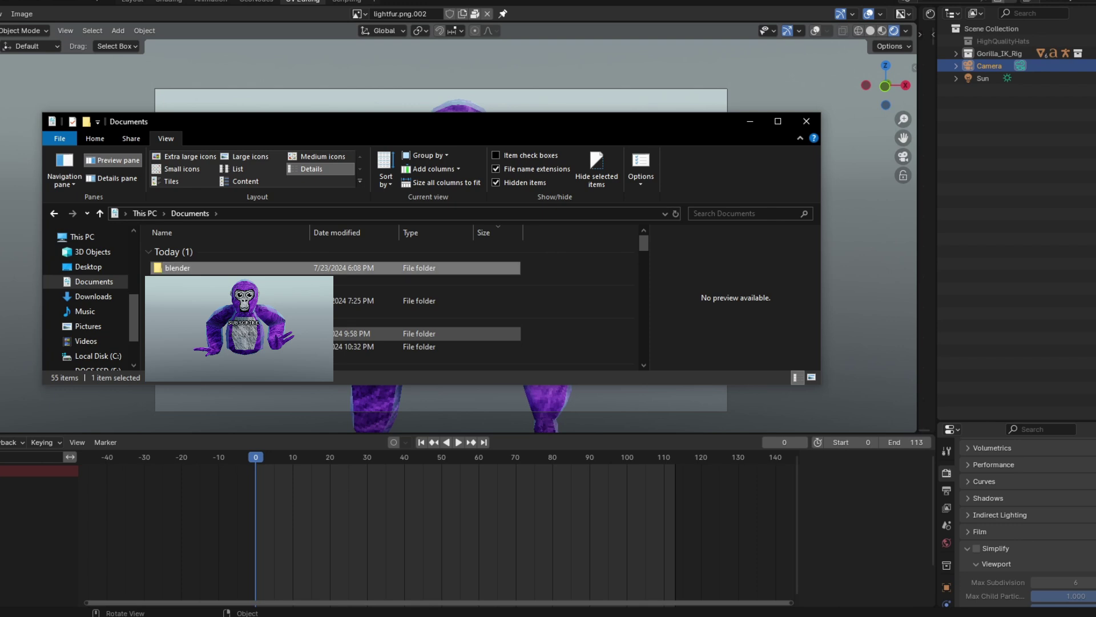
Open the blender folder and paste the copied video into it.
double_click(251, 268)
right_click(274, 316)
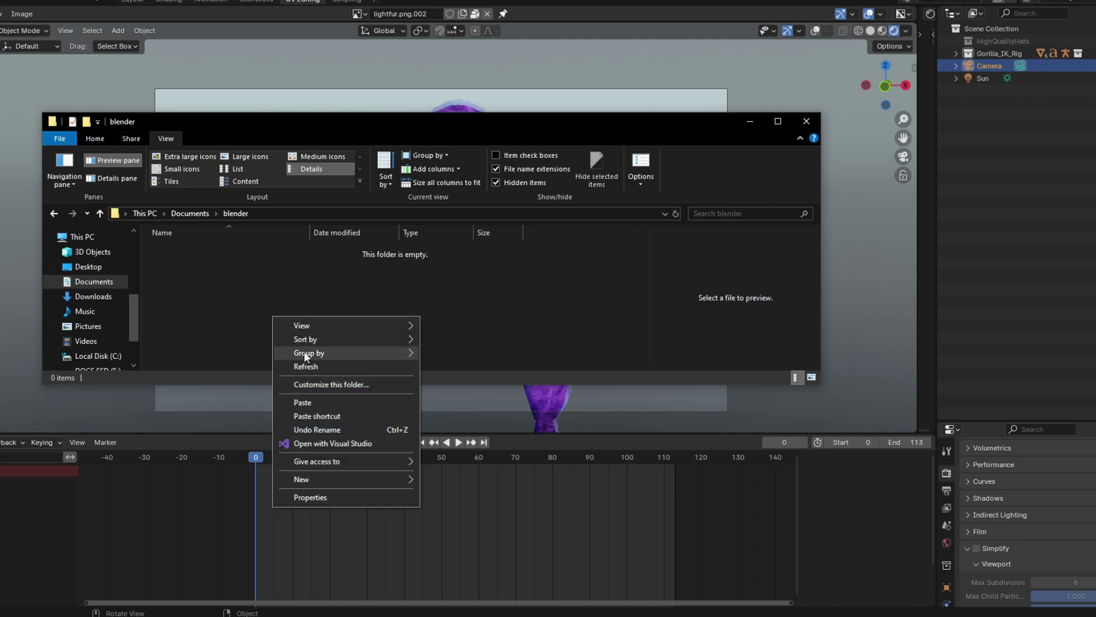
left_click(338, 405)
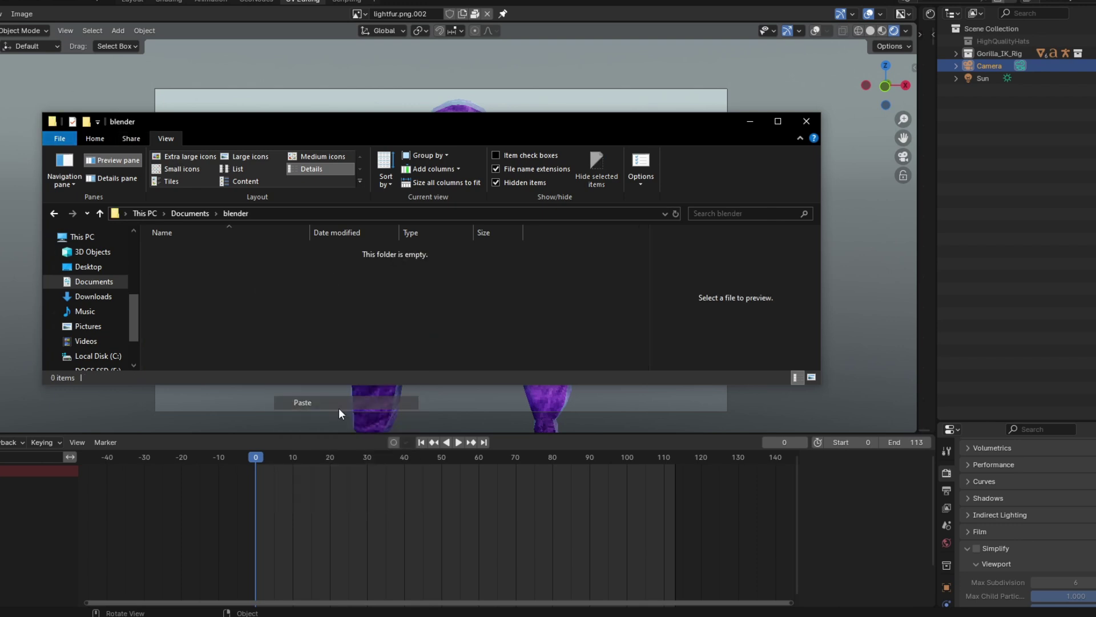
left_click(388, 301)
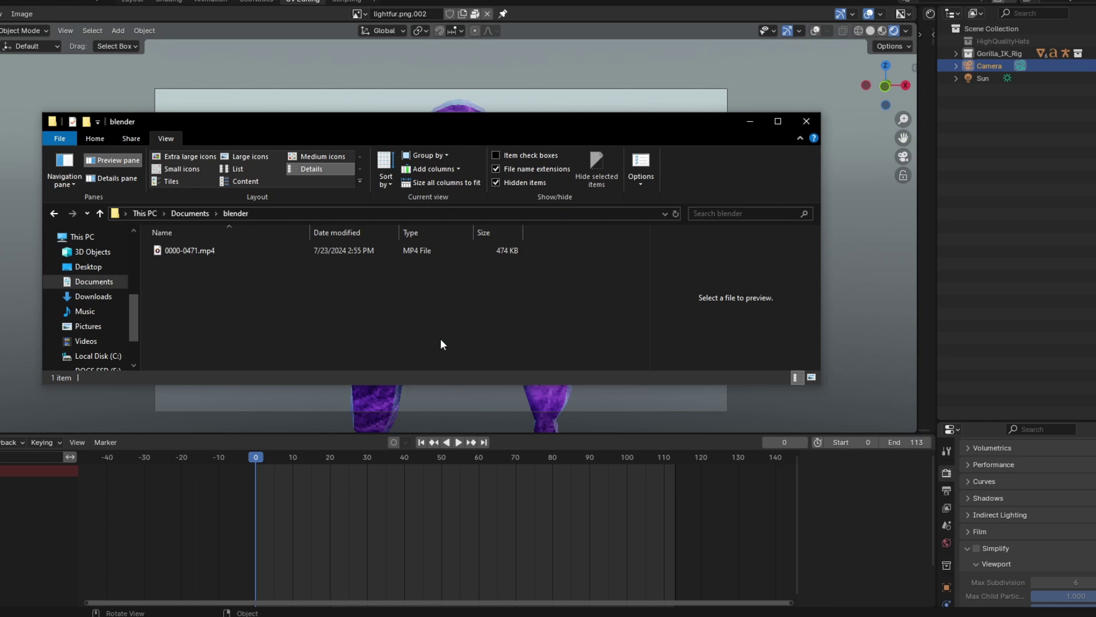
Open the pasted 0000-0471.mp4 to view it, close the media player, and switch back to Blender.
left_click(434, 250)
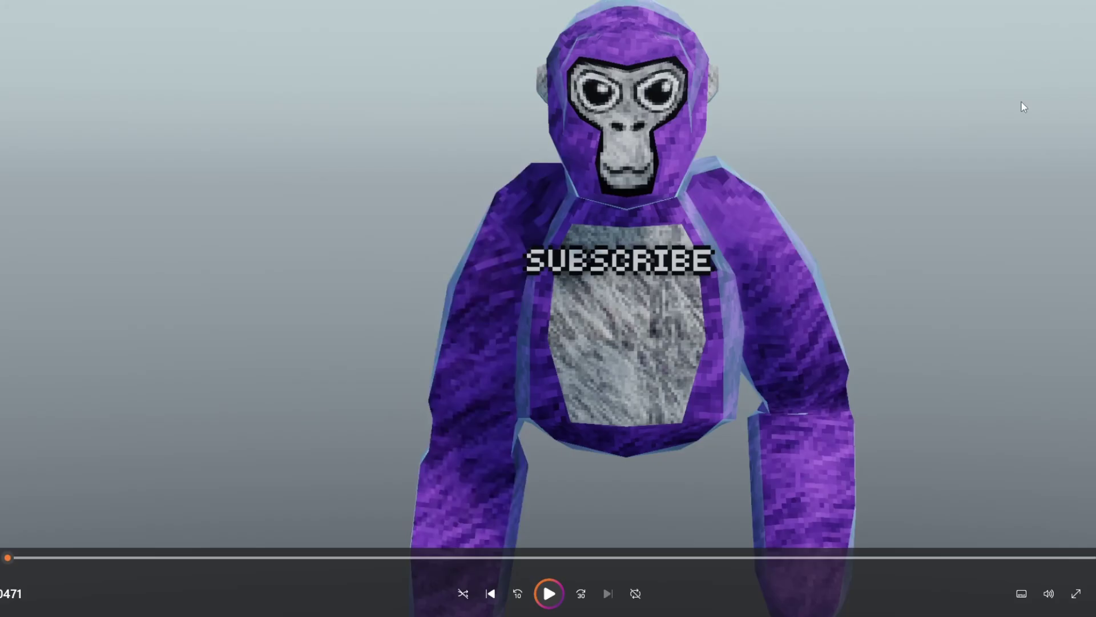
left_click(1087, 6)
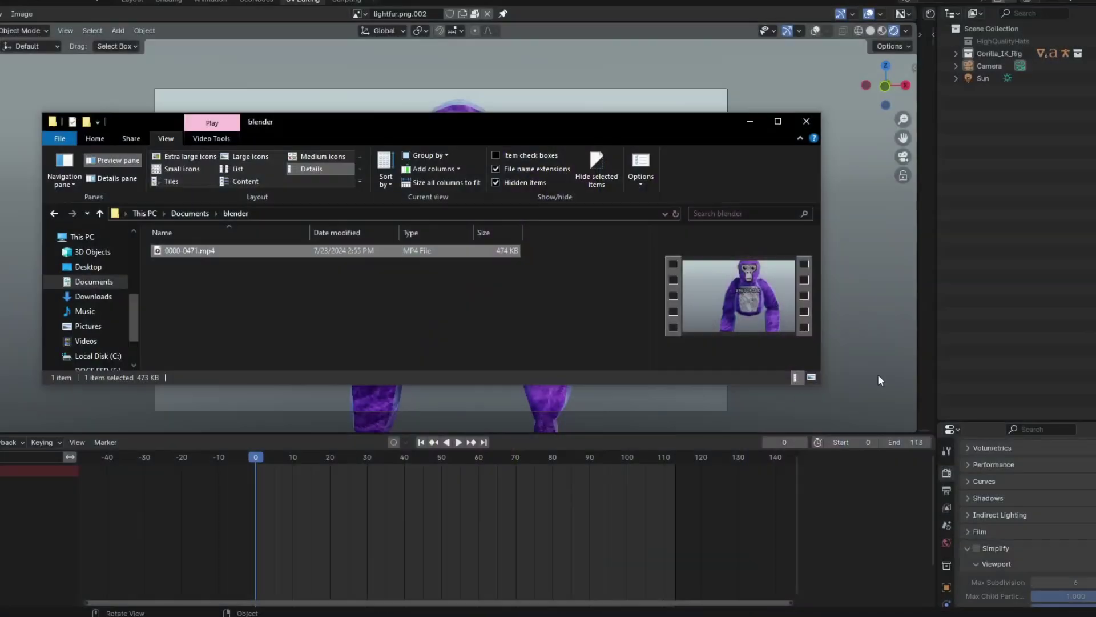
left_click(845, 360)
mouse_move(874, 69)
left_mouse_down()
mouse_move(913, 72)
mouse_move(872, 69)
left_mouse_up()
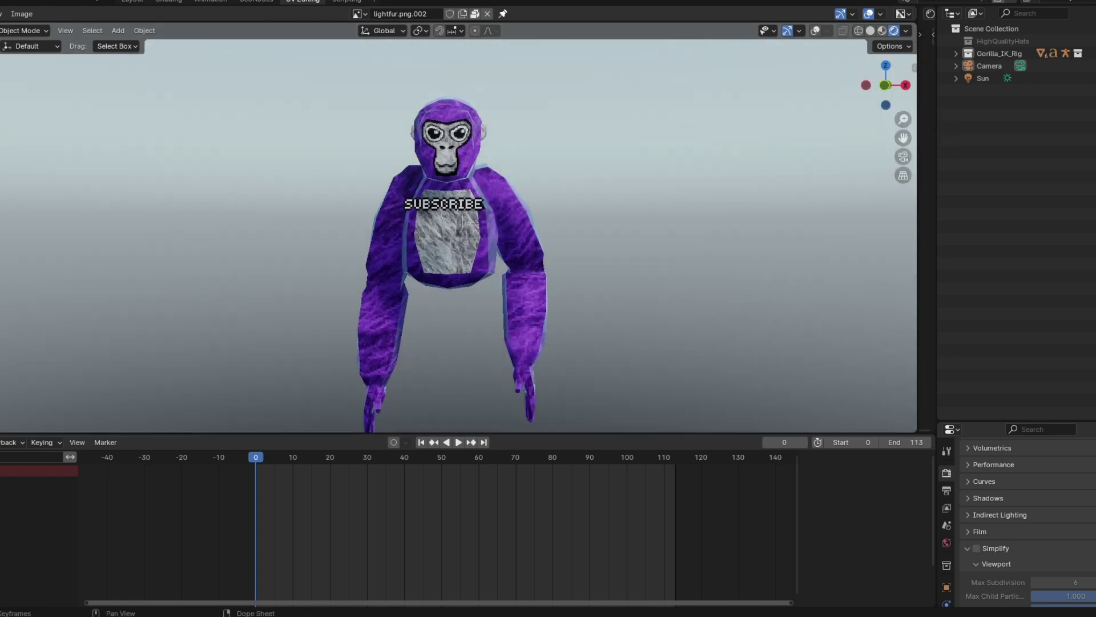
scroll(549, 258, "down", 2)
mouse_move(884, 84)
left_mouse_down()
mouse_move(911, 87)
mouse_move(834, 87)
mouse_move(886, 89)
left_mouse_up()
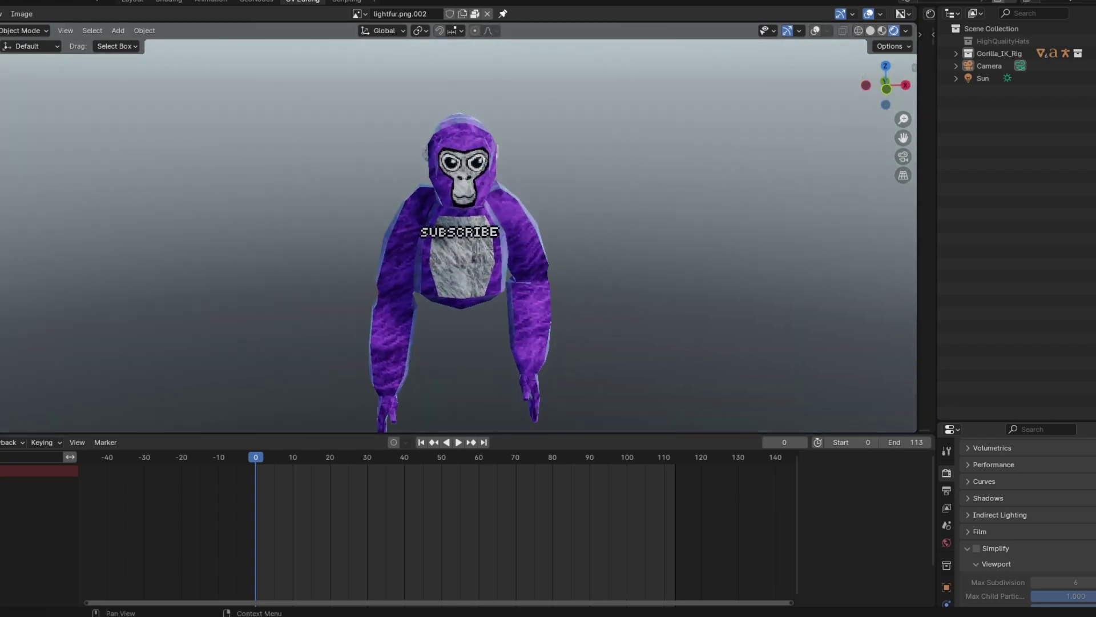